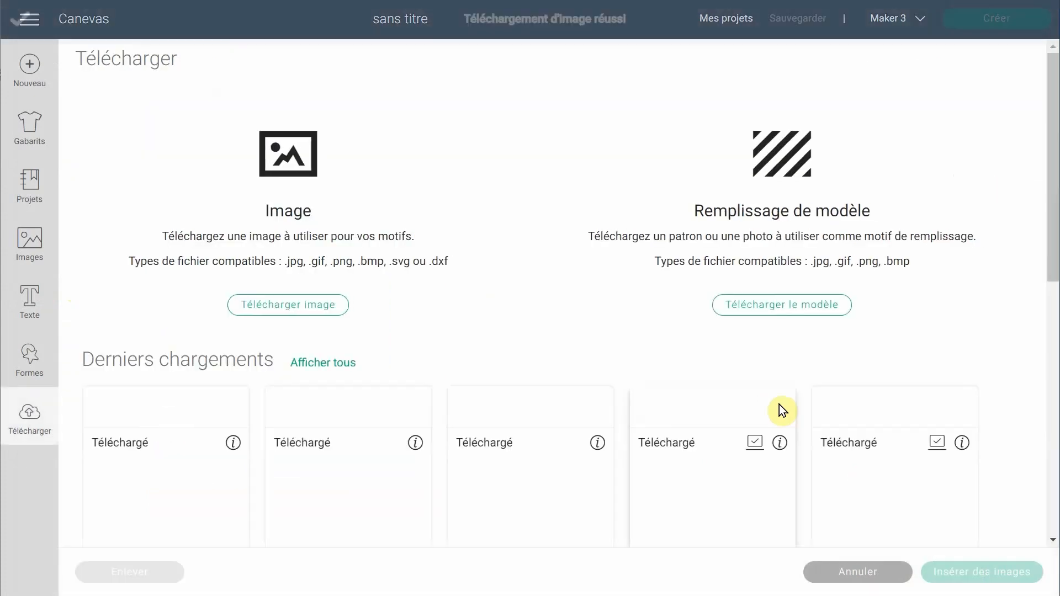
Insert the uploaded "Sac Du Perenoel-nelidesign" image onto the canvas and ungroup it into its separate parts
{"action": "left_click", "coordinate": [998, 575]}
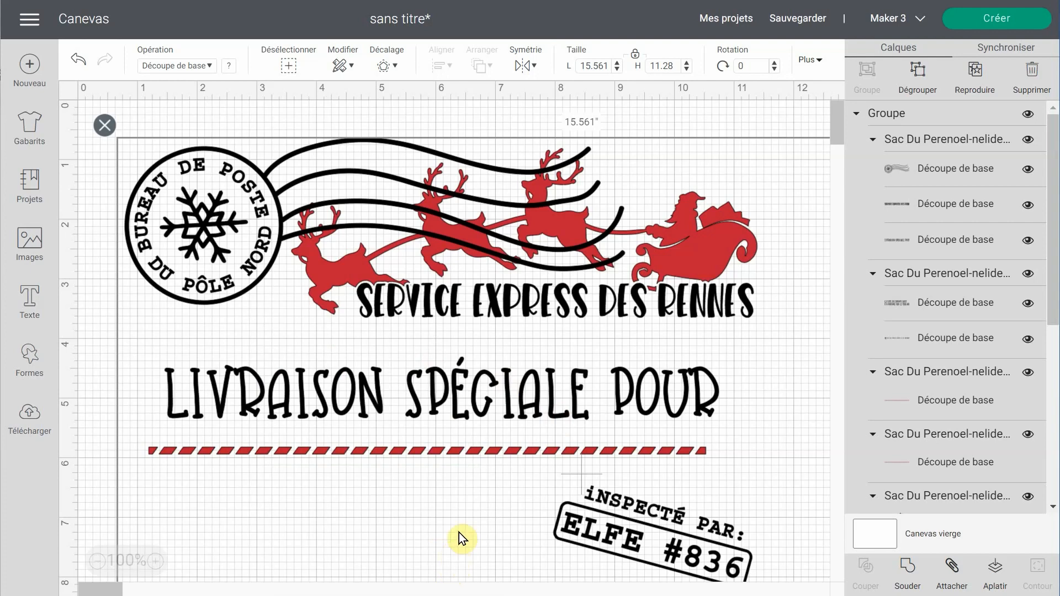
{"action": "left_click", "coordinate": [922, 83]}
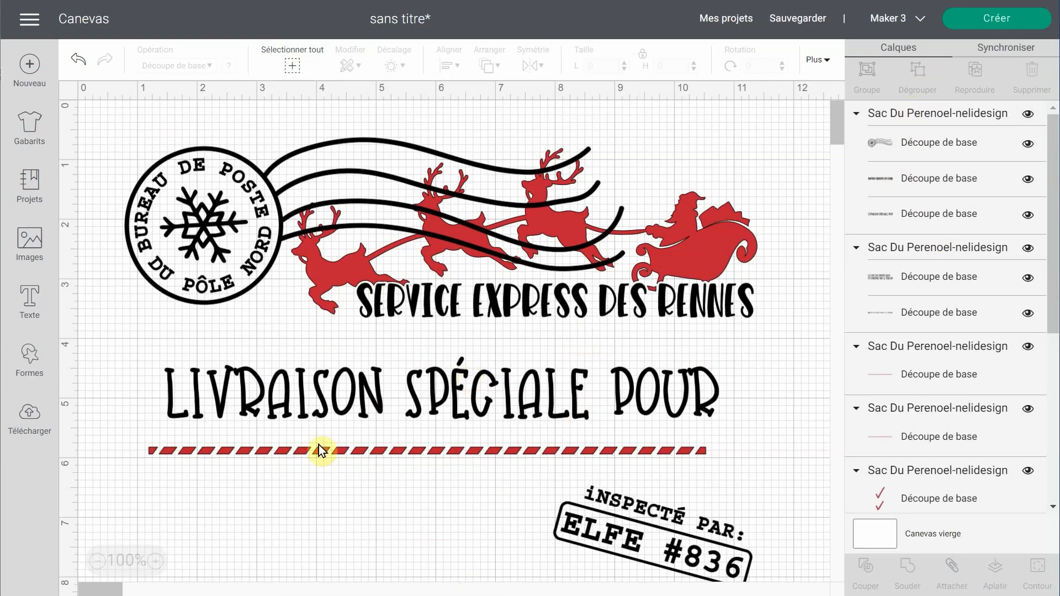
{"action": "left_click", "coordinate": [97, 561]}
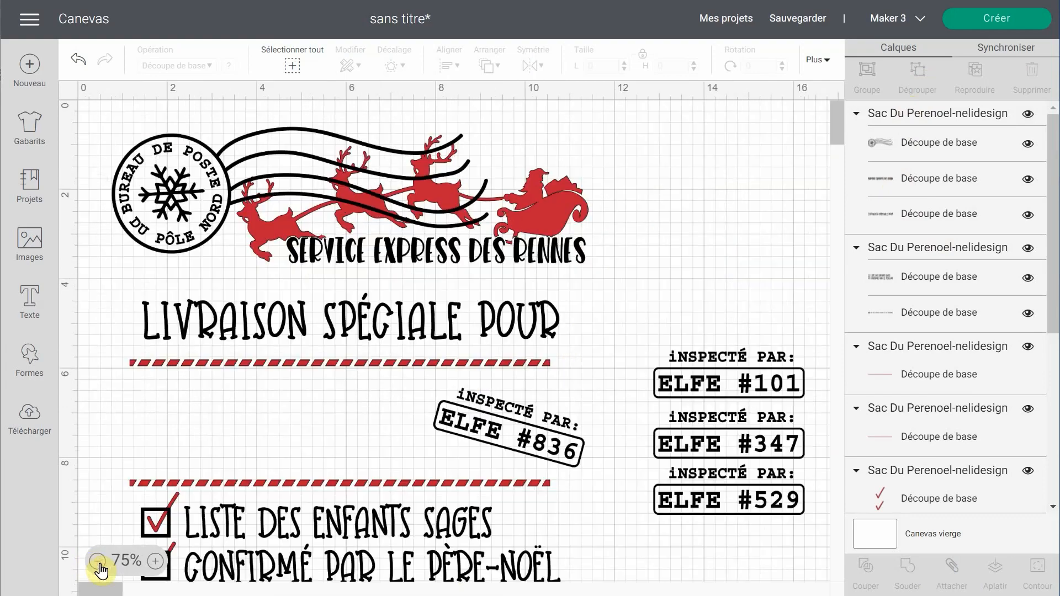
{"action": "left_click", "coordinate": [97, 561]}
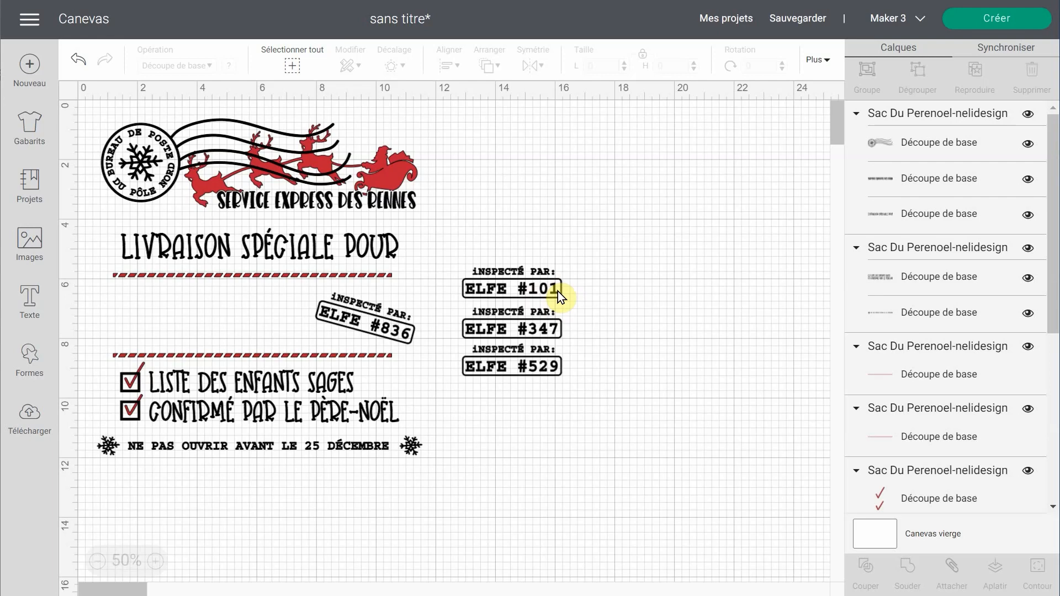
Examine the cut contours of the "ELFE #529" stamp without hiding any of them
{"action": "left_click", "coordinate": [539, 375]}
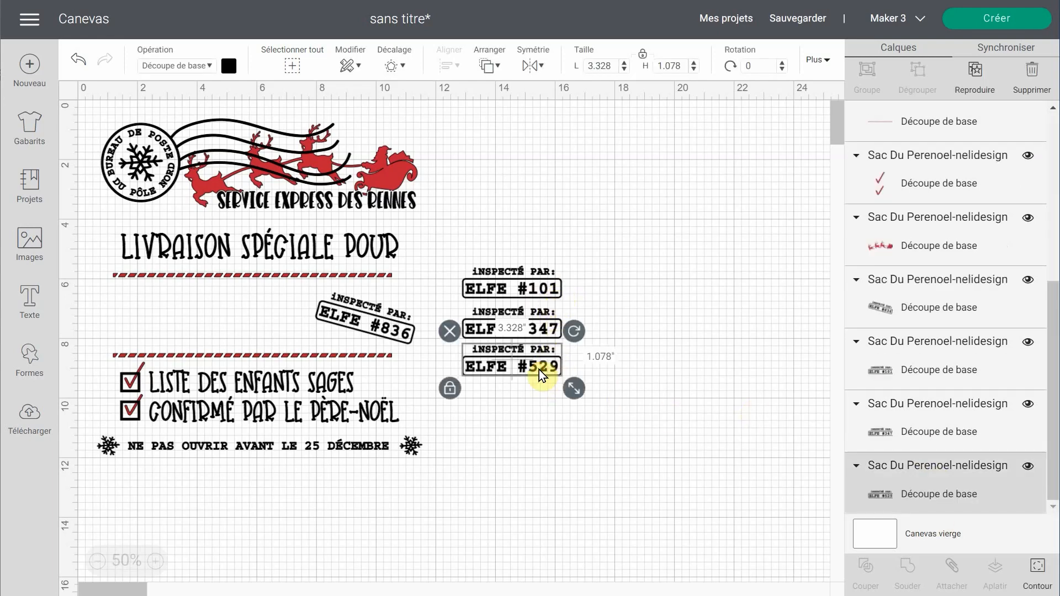
{"action": "left_click", "coordinate": [1037, 569]}
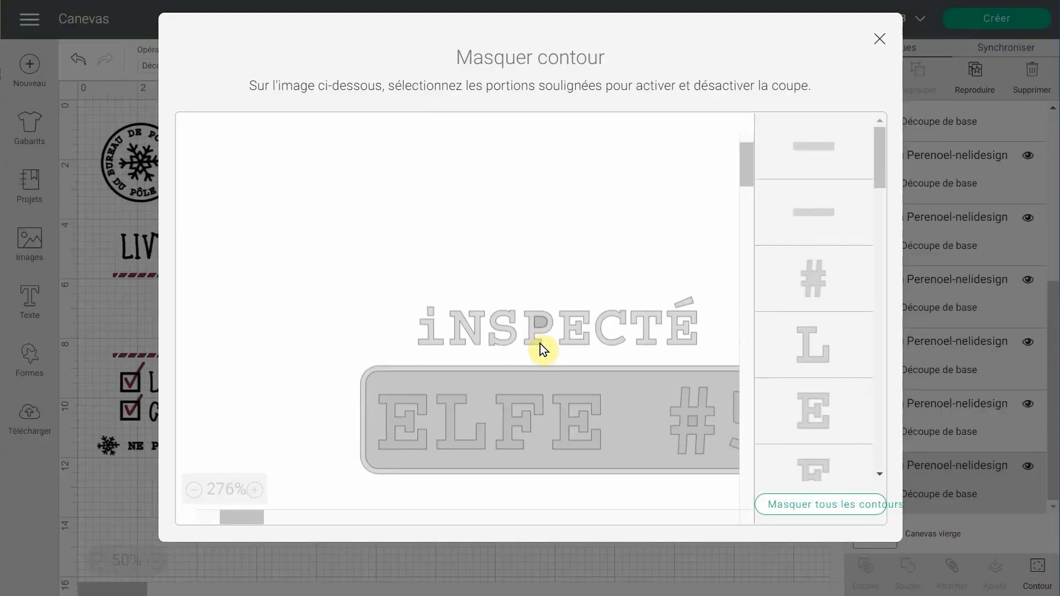
{"action": "left_click_drag", "start_coordinate": [234, 515], "coordinate": [255, 521]}
{"action": "left_click", "coordinate": [879, 39]}
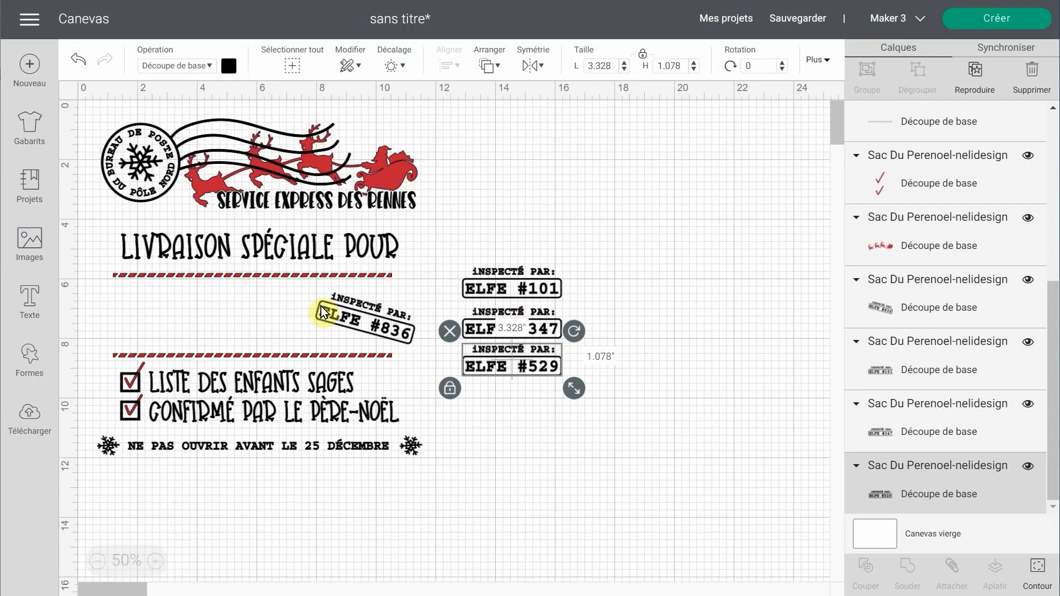
Add a text element to the canvas and assign it the system font "Christmas and Santona", searching for "christmas"
{"action": "left_click", "coordinate": [31, 298]}
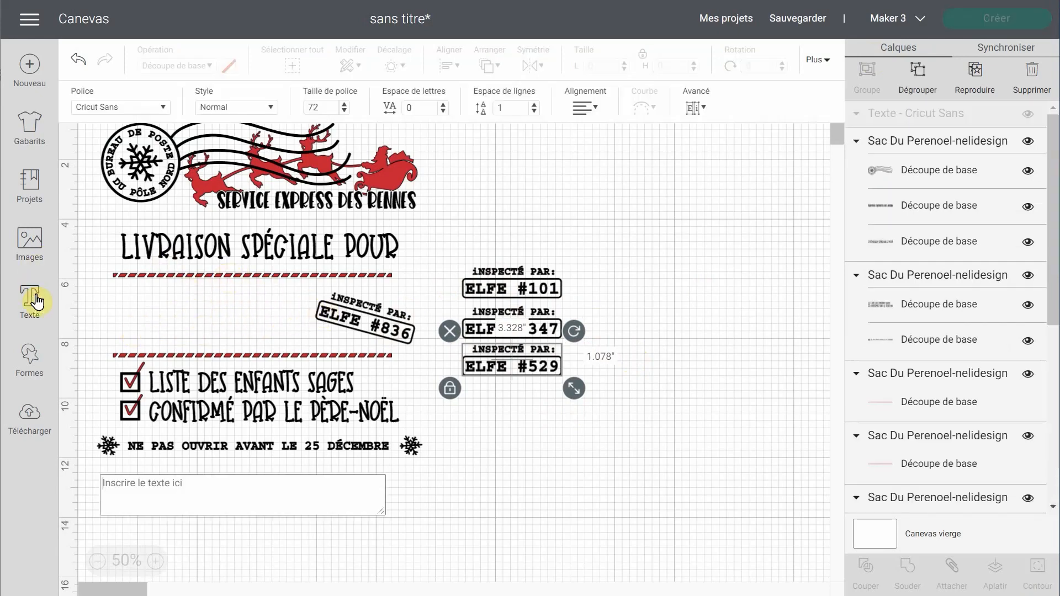
{"action": "left_click", "coordinate": [163, 109]}
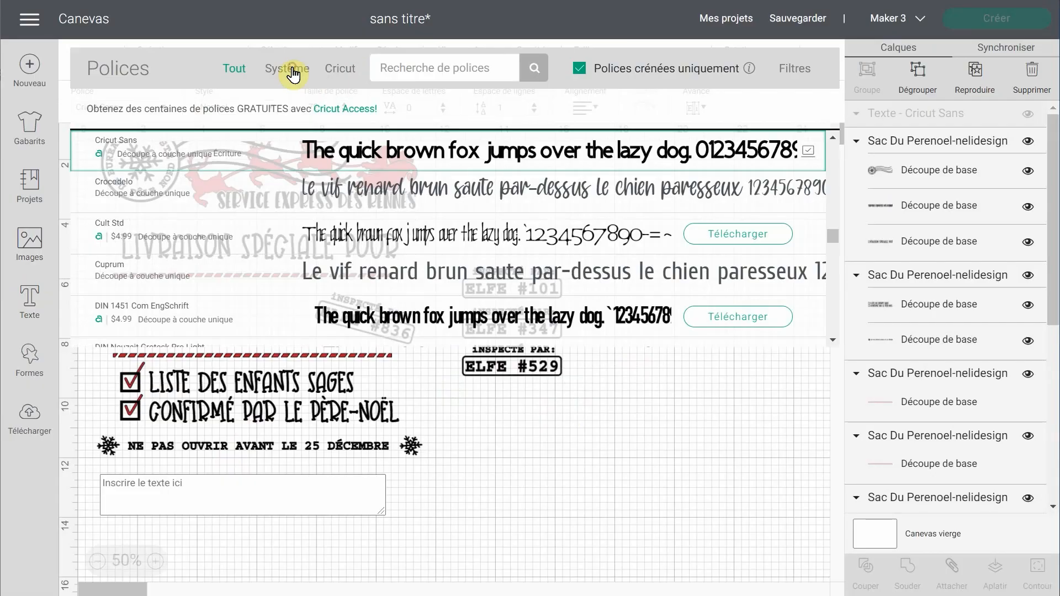
{"action": "left_click", "coordinate": [293, 74]}
{"action": "left_click", "coordinate": [446, 75]}
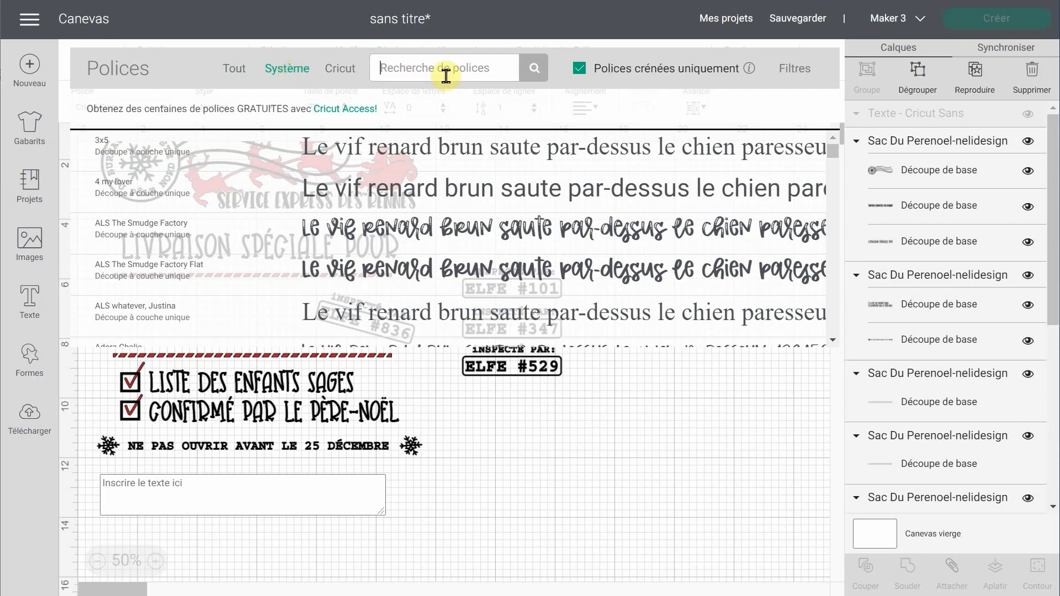
{"action": "type", "text": "christmas"}
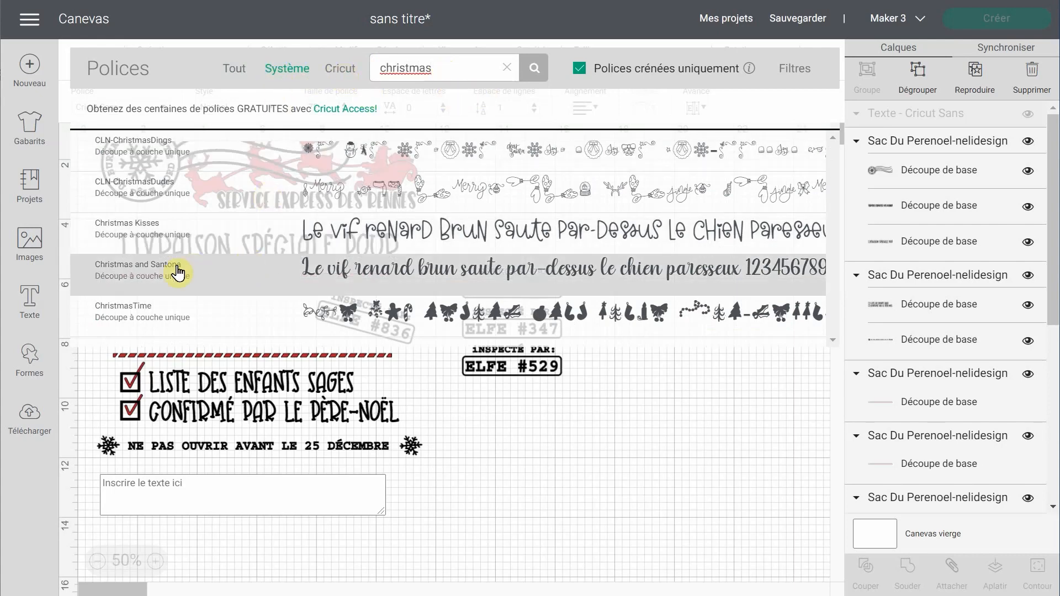
{"action": "left_click", "coordinate": [177, 271]}
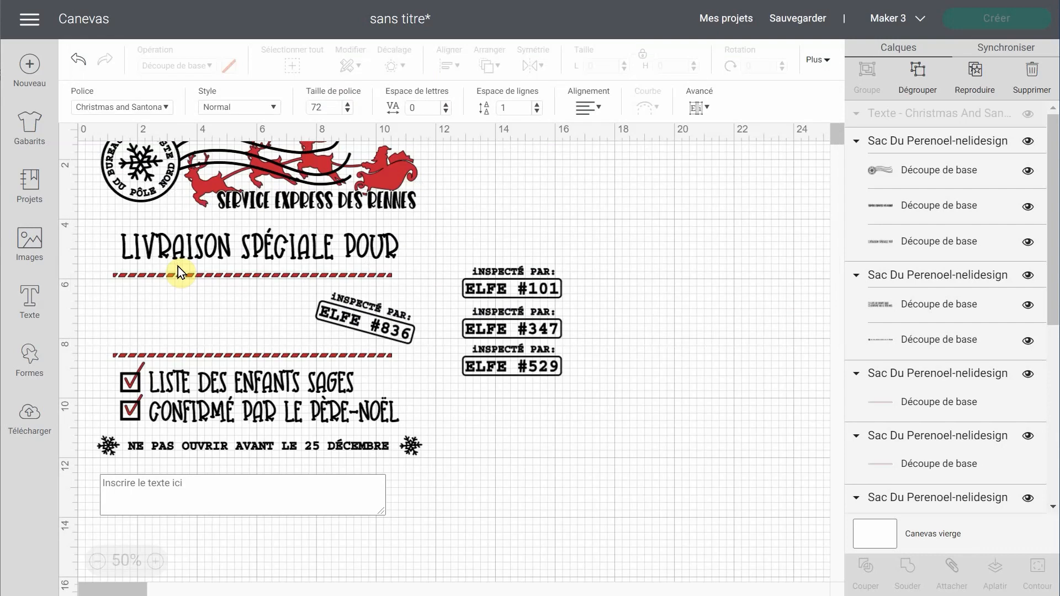
Enter the child's first name, place it between the two red dashed lines and enlarge it to about 4.8 by 2 inches
{"action": "left_click", "coordinate": [127, 484]}
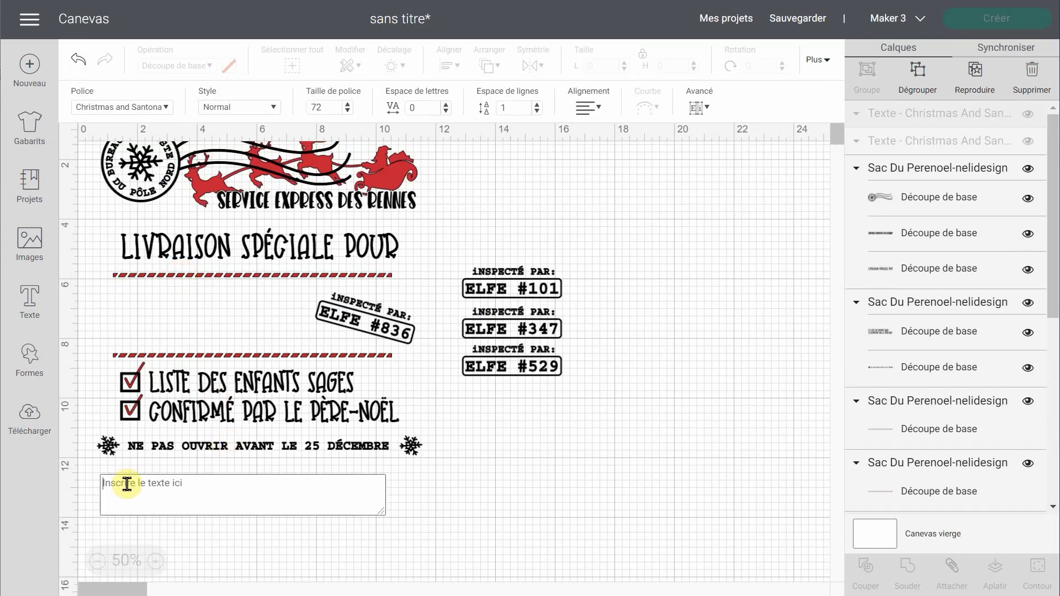
{"action": "type", "text": "Élia"}
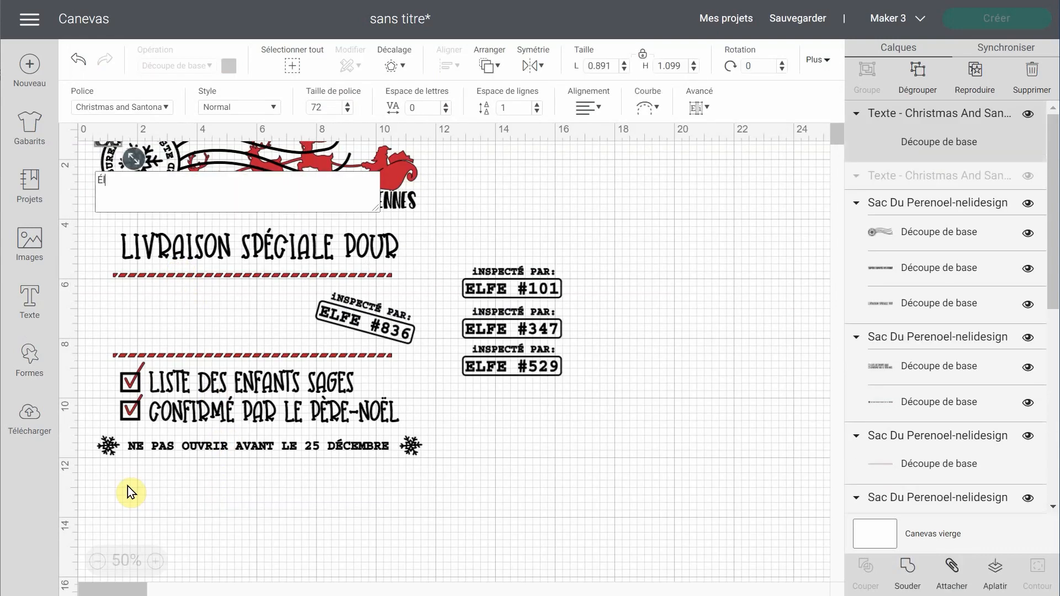
{"action": "type", "text": "ne"}
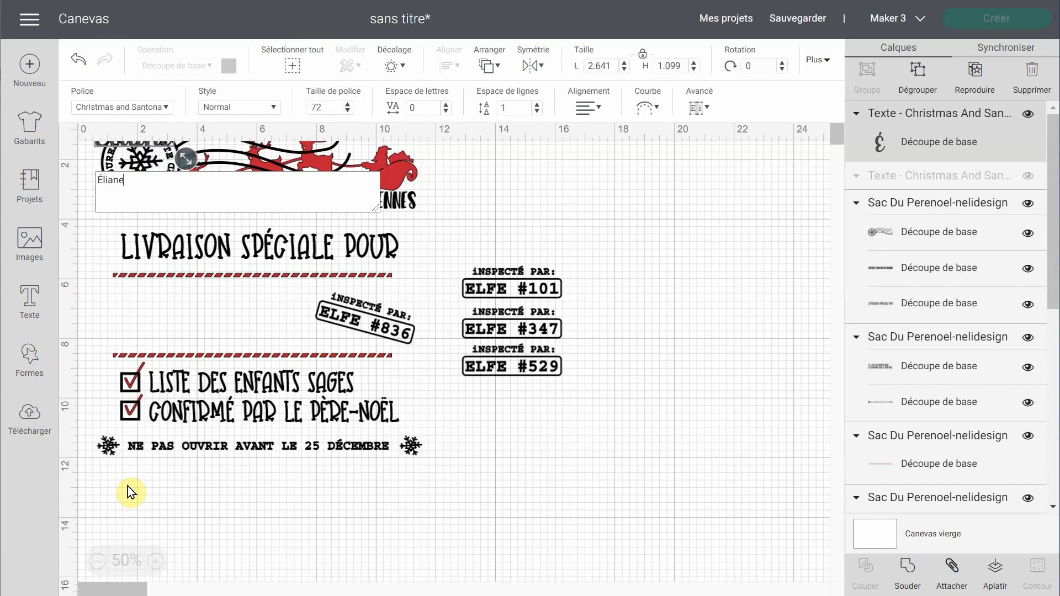
{"action": "left_click", "coordinate": [147, 311]}
{"action": "left_click", "coordinate": [113, 131]}
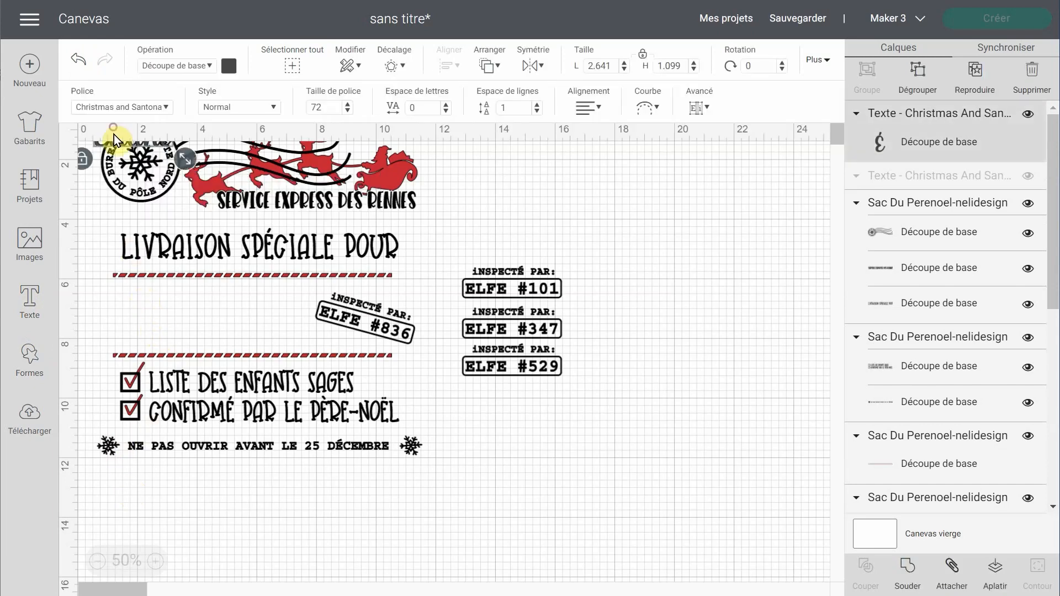
{"action": "left_click_drag", "start_coordinate": [128, 145], "coordinate": [309, 356]}
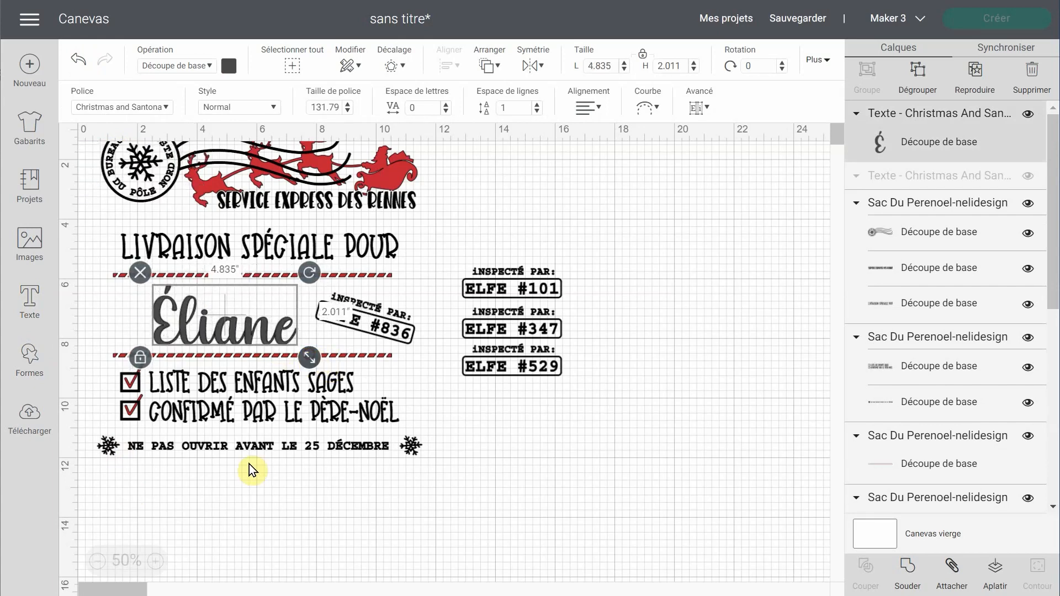
Adjust the first name's position between the dashed lines to about x 3.2, y 6.2 inches, beside the "ELFE #836" stamp
{"action": "left_click", "coordinate": [156, 561]}
{"action": "left_click", "coordinate": [157, 561]}
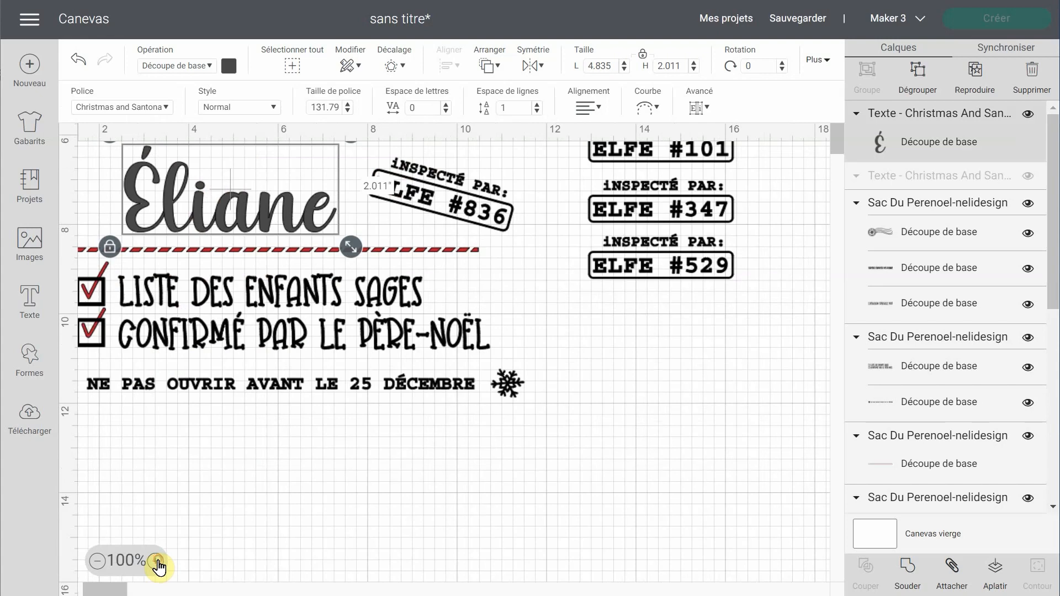
{"action": "scroll", "coordinate": [287, 413], "scroll_direction": "up", "scroll_amount": 3}
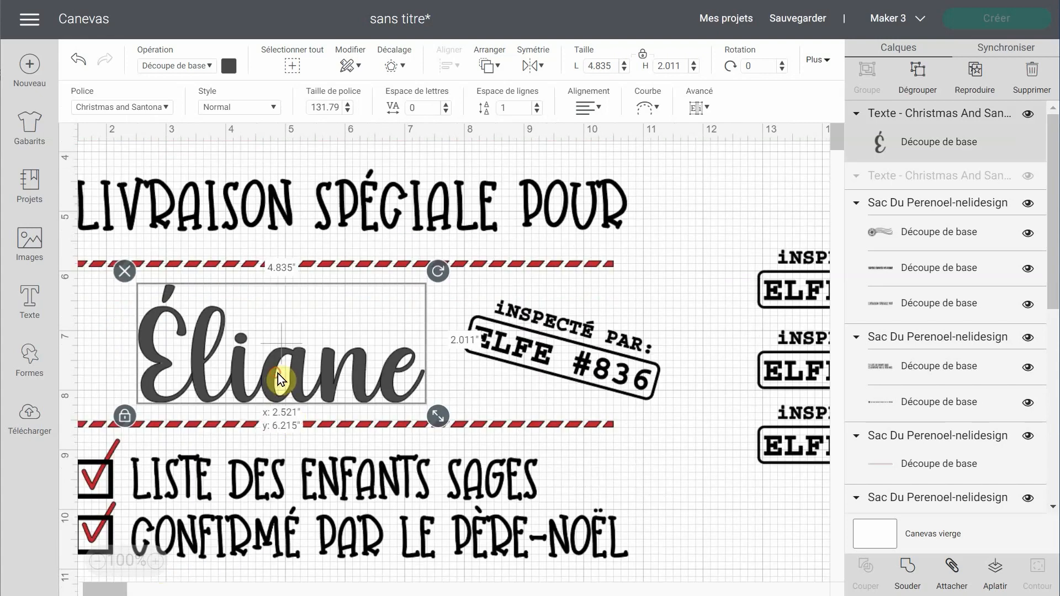
{"action": "left_click_drag", "start_coordinate": [277, 373], "coordinate": [283, 369]}
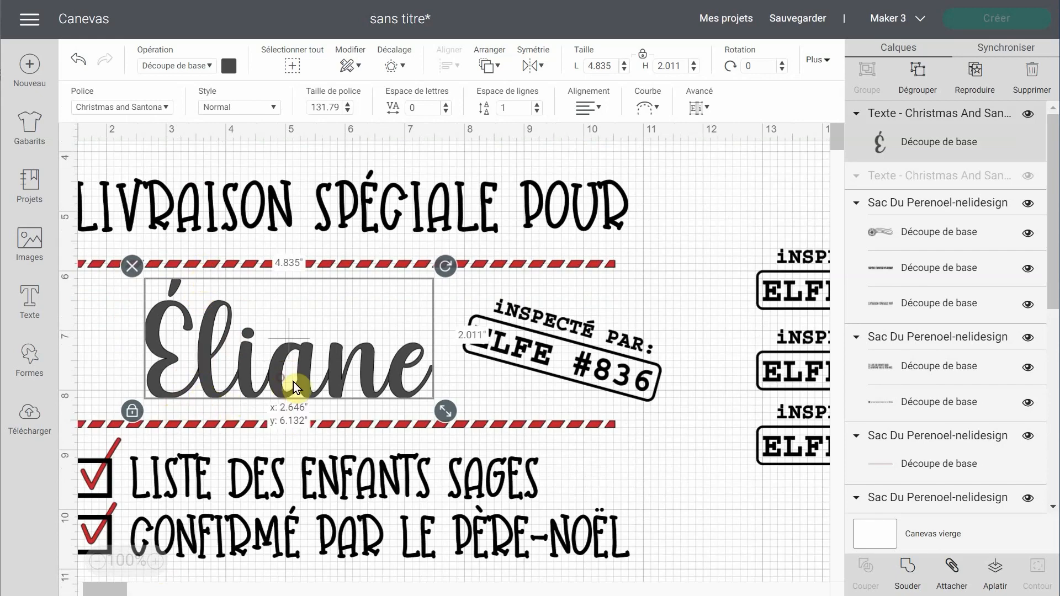
{"action": "left_click_drag", "start_coordinate": [289, 396], "coordinate": [309, 400]}
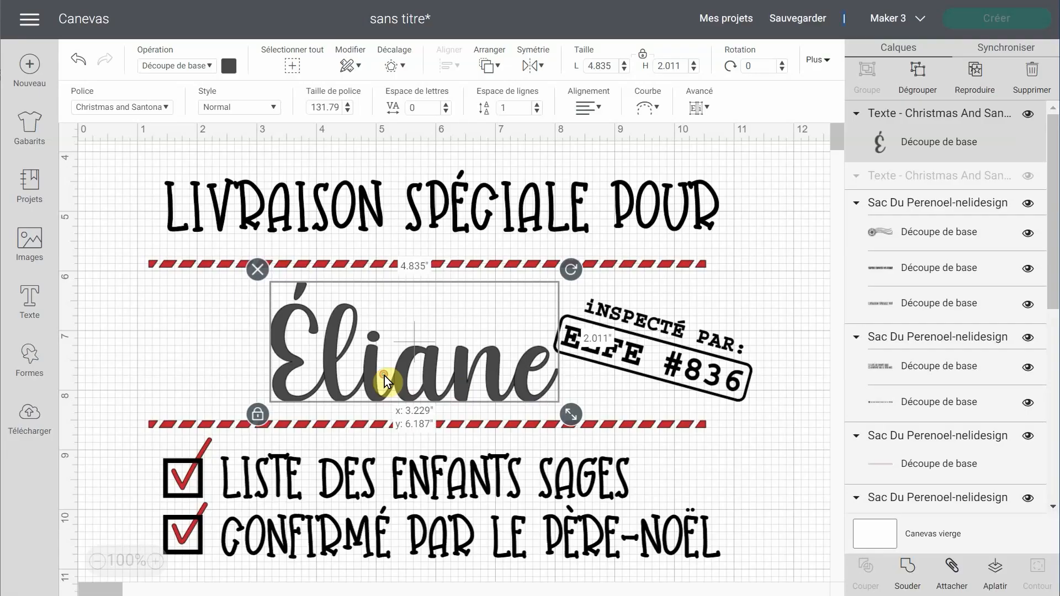
Replace the text with a longer, hyphenated first name
{"action": "double_click", "coordinate": [383, 376]}
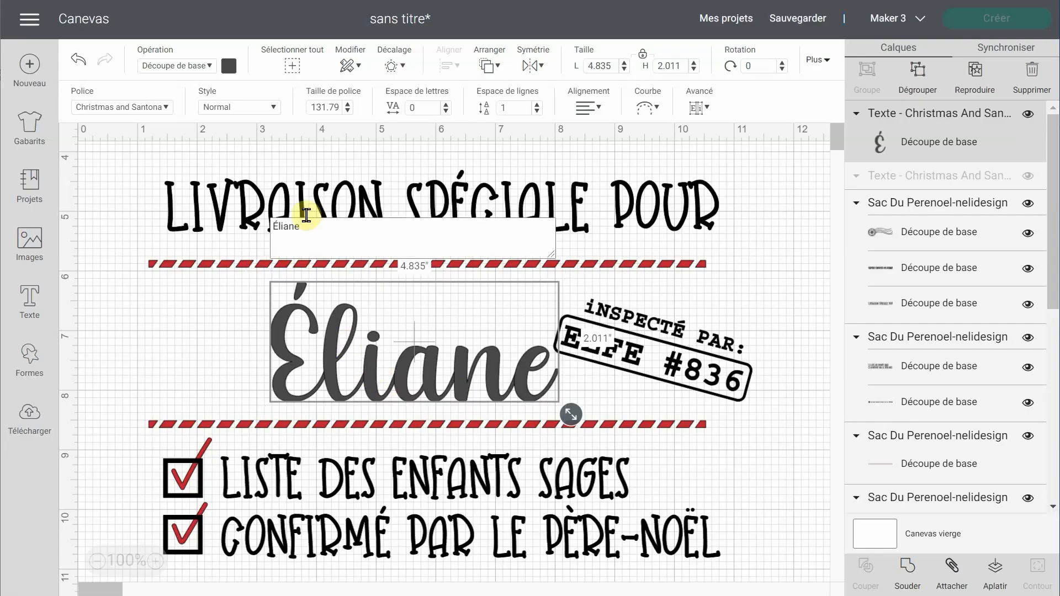
{"action": "left_click_drag", "start_coordinate": [279, 226], "coordinate": [311, 227]}
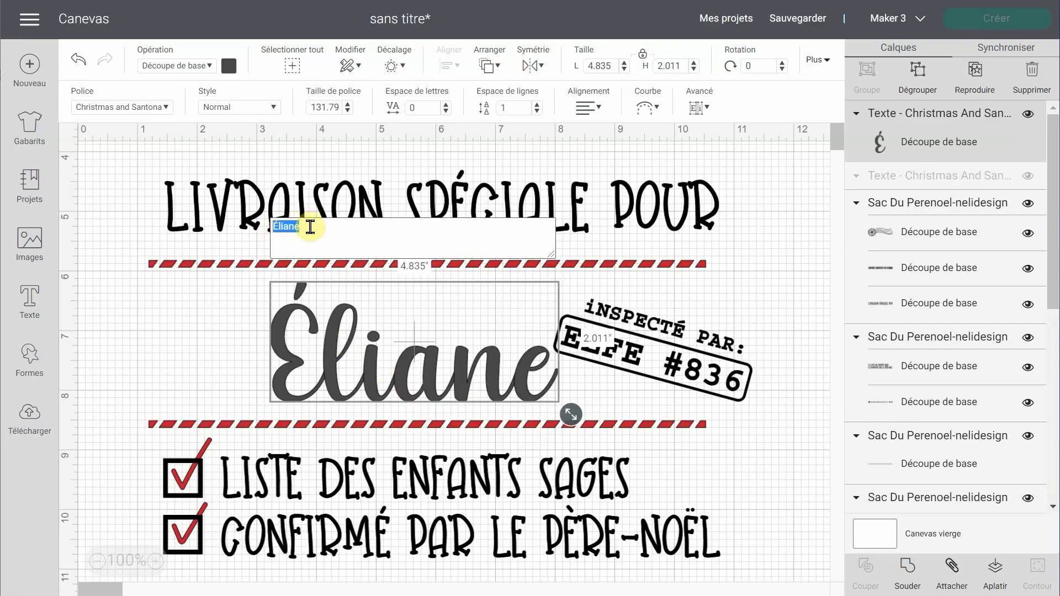
{"action": "type", "text": "Marie-"}
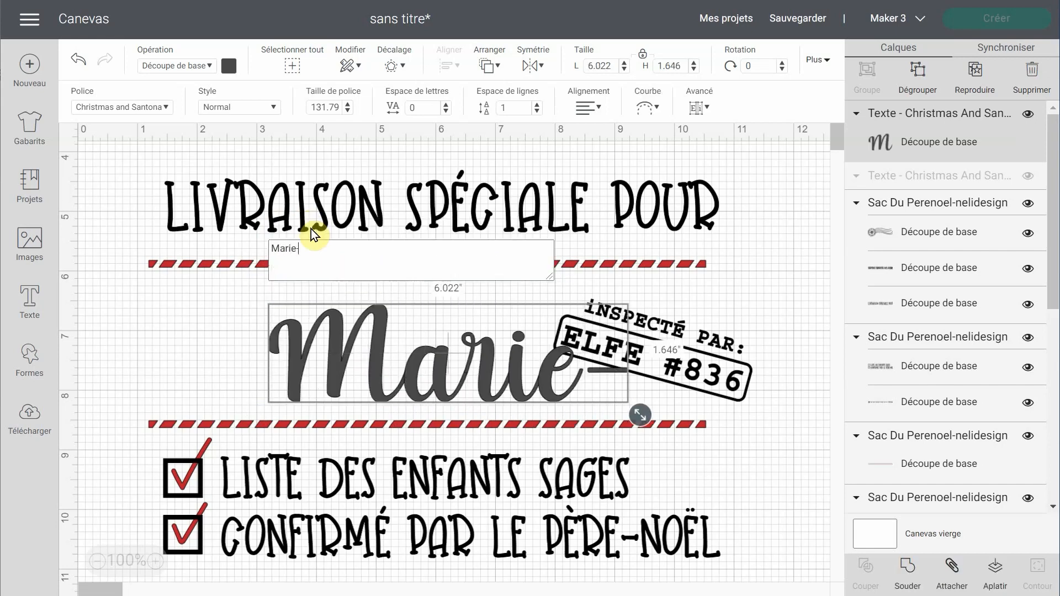
{"action": "type", "text": "Laurence"}
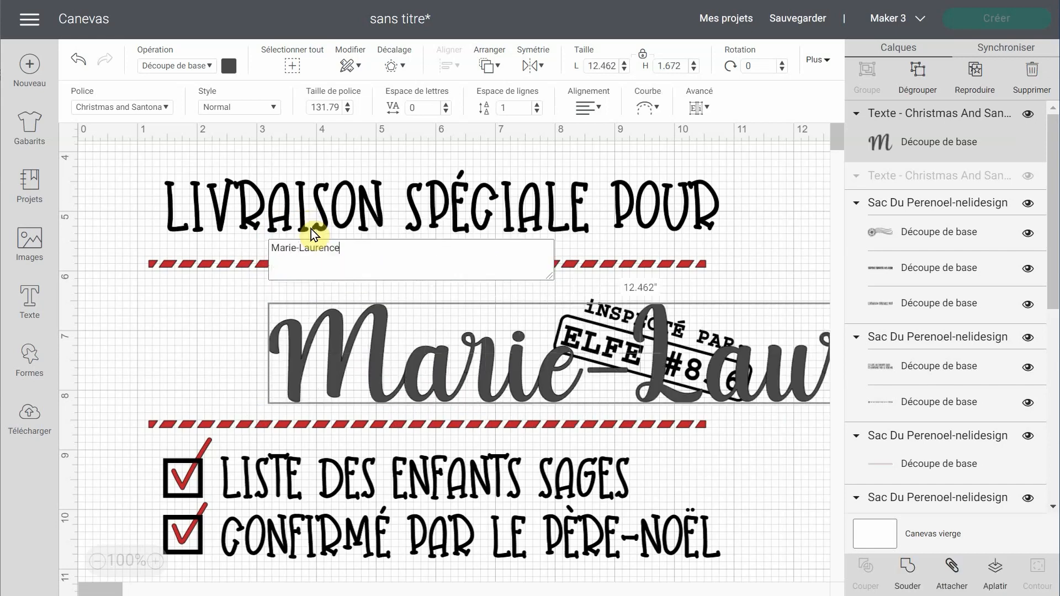
Align the hyphenated name with the start of the dashed lines and shrink it to about 9.2 by 1.2 inches between them
{"action": "left_click_drag", "start_coordinate": [293, 347], "coordinate": [179, 335]}
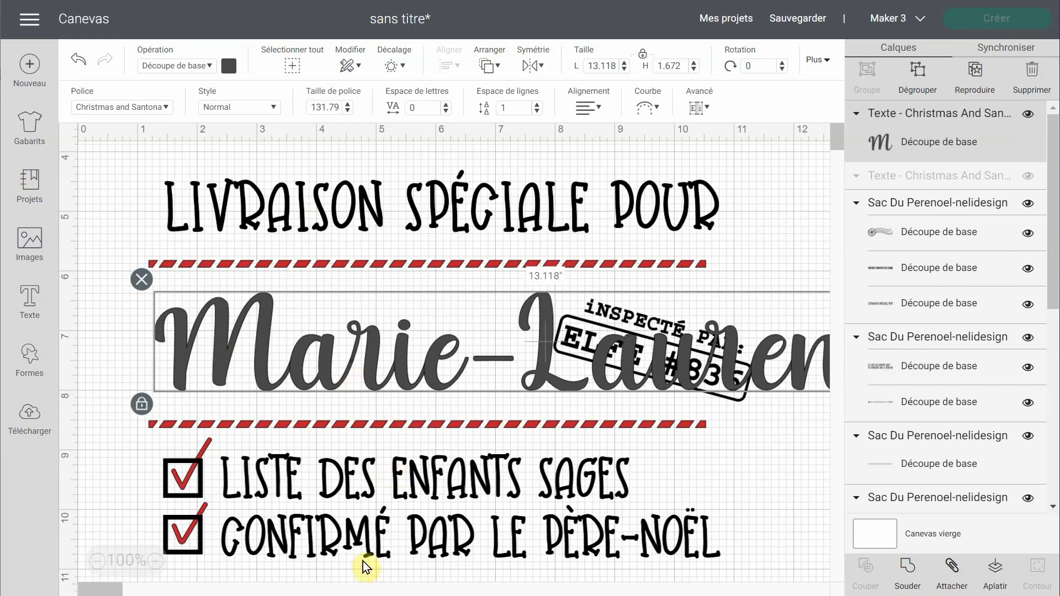
{"action": "left_click", "coordinate": [114, 586]}
{"action": "left_click", "coordinate": [114, 586]}
{"action": "left_click", "coordinate": [103, 560]}
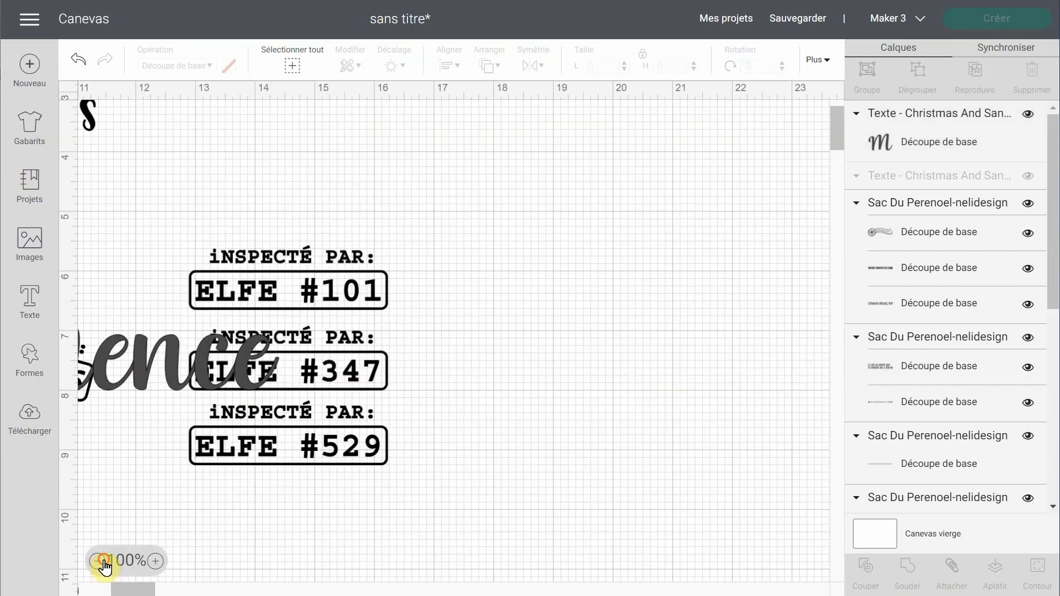
{"action": "left_click_drag", "start_coordinate": [134, 588], "coordinate": [70, 590]}
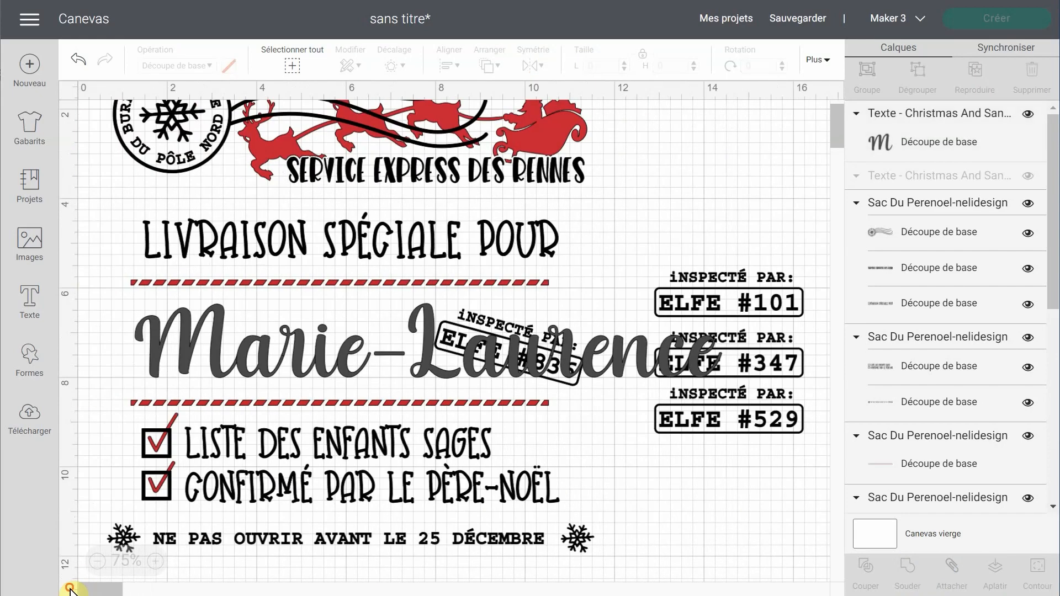
{"action": "left_click", "coordinate": [605, 362]}
{"action": "left_click_drag", "start_coordinate": [718, 389], "coordinate": [551, 369]}
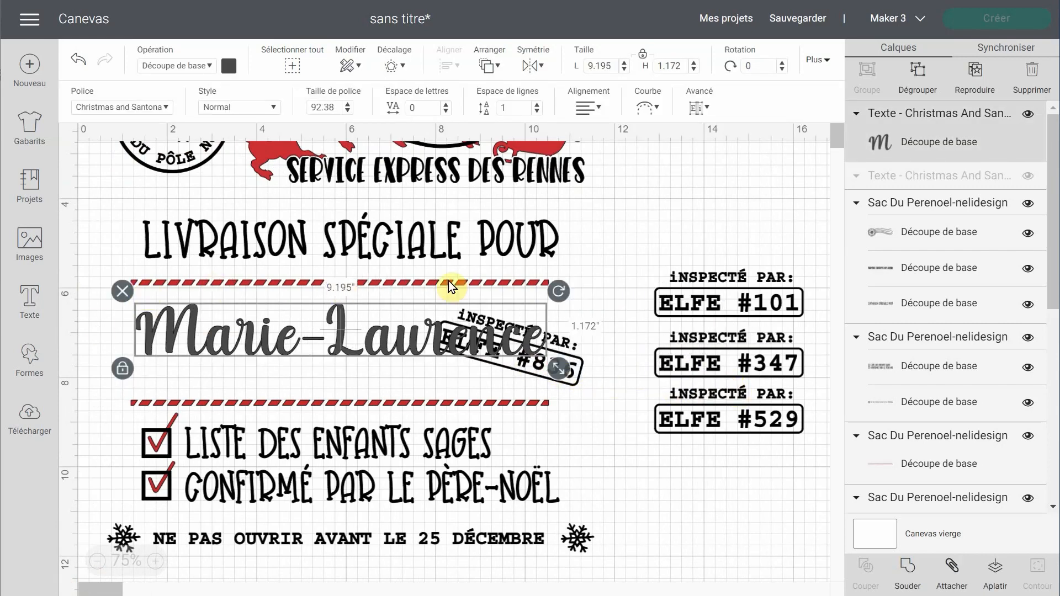
{"action": "left_click_drag", "start_coordinate": [365, 330], "coordinate": [362, 344]}
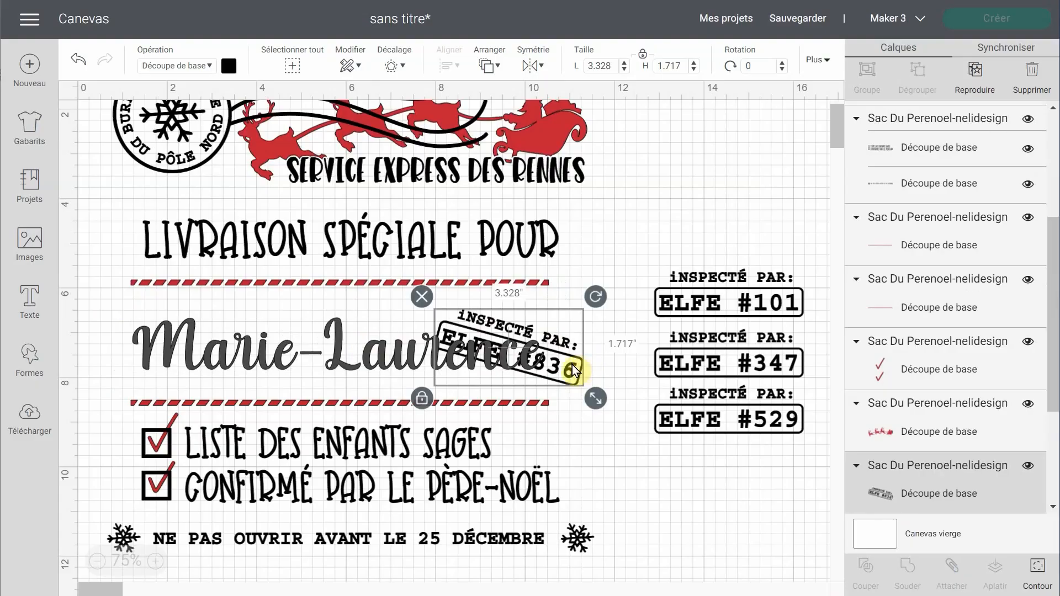
Move the "ELFE #836" stamp off the name to above the "ELFE #101" stamp, and lower the name slightly
{"action": "left_click_drag", "start_coordinate": [574, 371], "coordinate": [772, 224]}
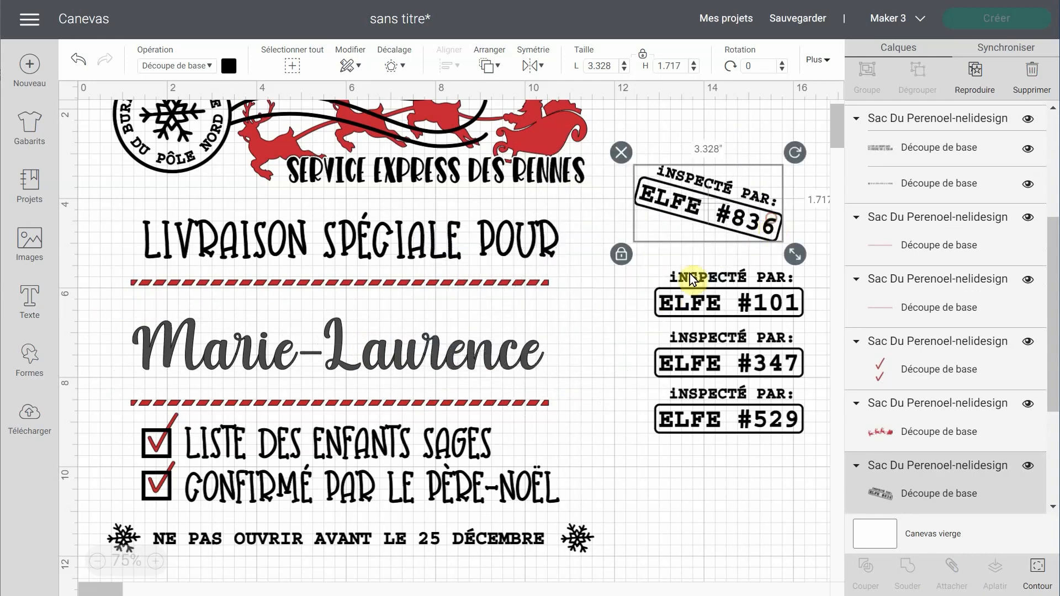
{"action": "left_click", "coordinate": [468, 353]}
{"action": "left_click_drag", "start_coordinate": [468, 341], "coordinate": [473, 366]}
Place the "ELFE #836" stamp over the end of the upper dashed line above the name and rotate it to about 338°
{"action": "left_click_drag", "start_coordinate": [706, 209], "coordinate": [497, 306]}
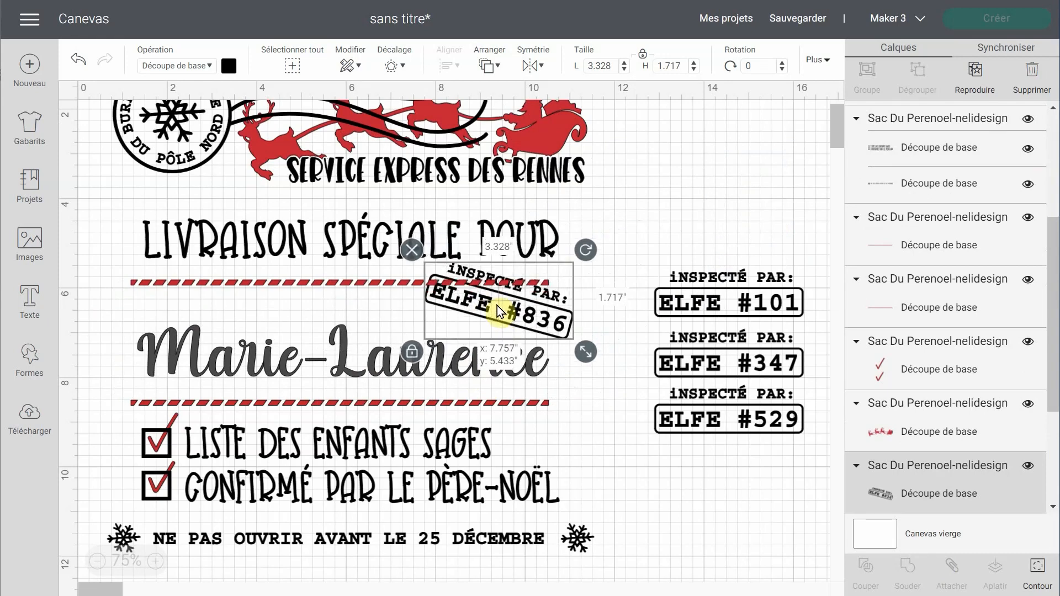
{"action": "mouse_move", "coordinate": [584, 234]}
{"action": "left_mouse_down"}
{"action": "mouse_move", "coordinate": [555, 194]}
{"action": "mouse_move", "coordinate": [569, 242]}
{"action": "mouse_move", "coordinate": [555, 211]}
{"action": "mouse_move", "coordinate": [572, 226]}
{"action": "left_mouse_up"}
{"action": "left_click_drag", "start_coordinate": [564, 307], "coordinate": [564, 303]}
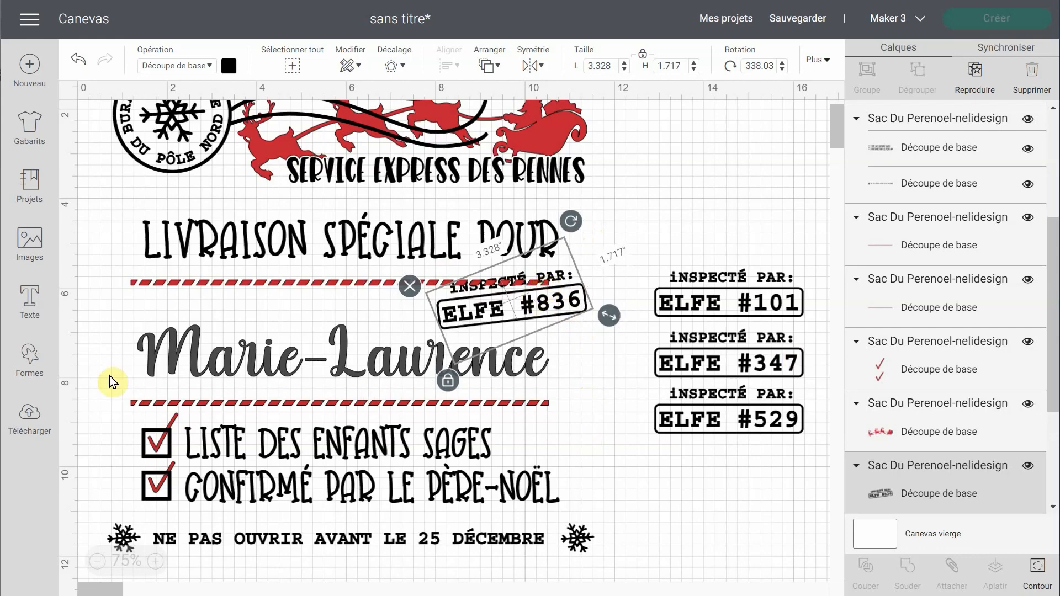
{"action": "left_click", "coordinate": [156, 562]}
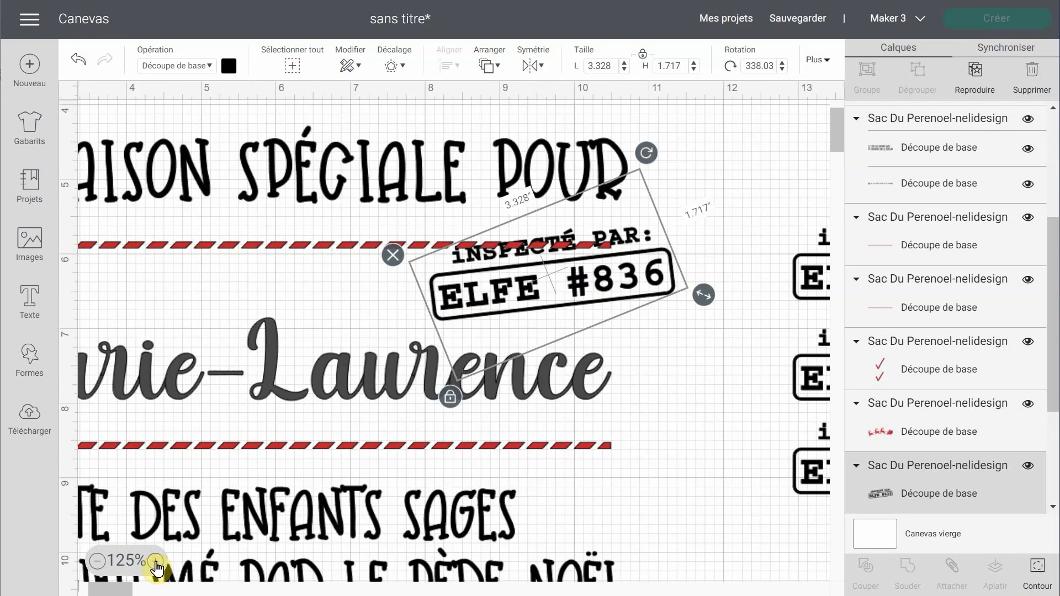
{"action": "left_click", "coordinate": [81, 362]}
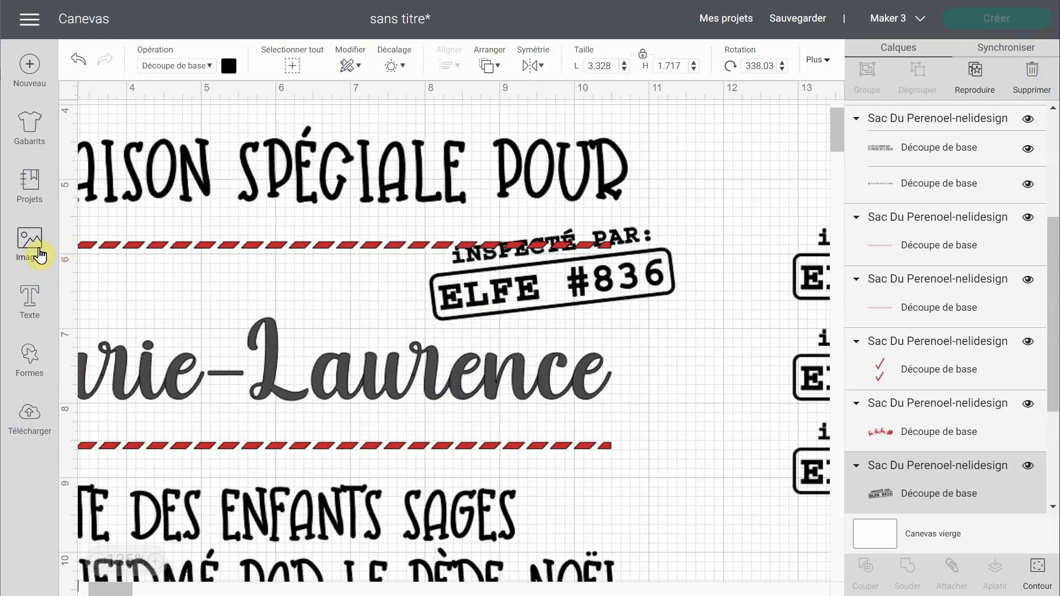
Insert a square and reshape it with unlocked proportions into a rectangle of about 3.44 by 1.01 inches
{"action": "left_click", "coordinate": [31, 359]}
{"action": "left_click", "coordinate": [102, 216]}
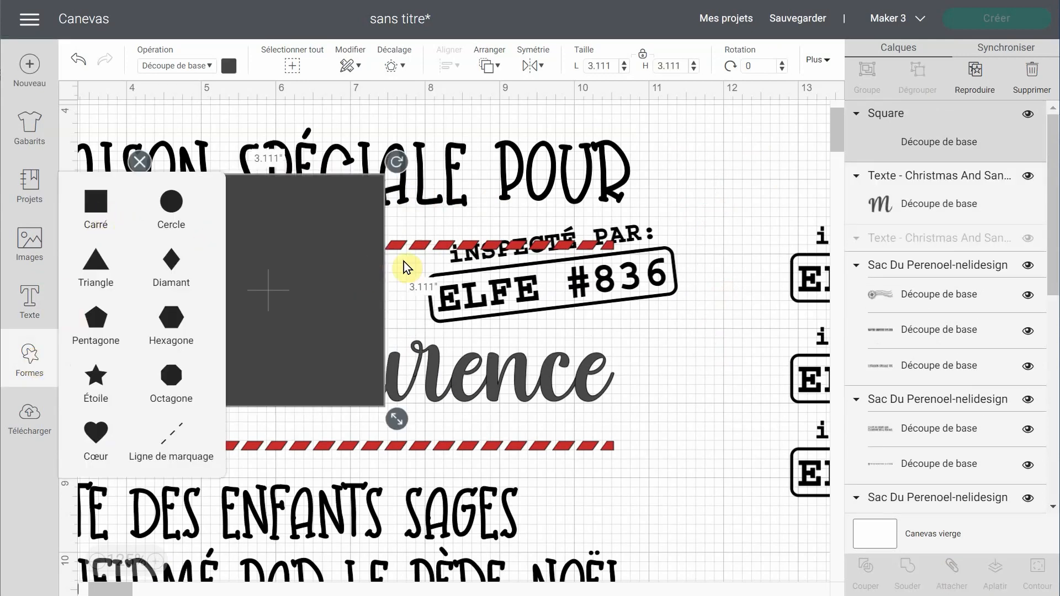
{"action": "left_click_drag", "start_coordinate": [383, 259], "coordinate": [540, 318]}
{"action": "left_click", "coordinate": [413, 432]}
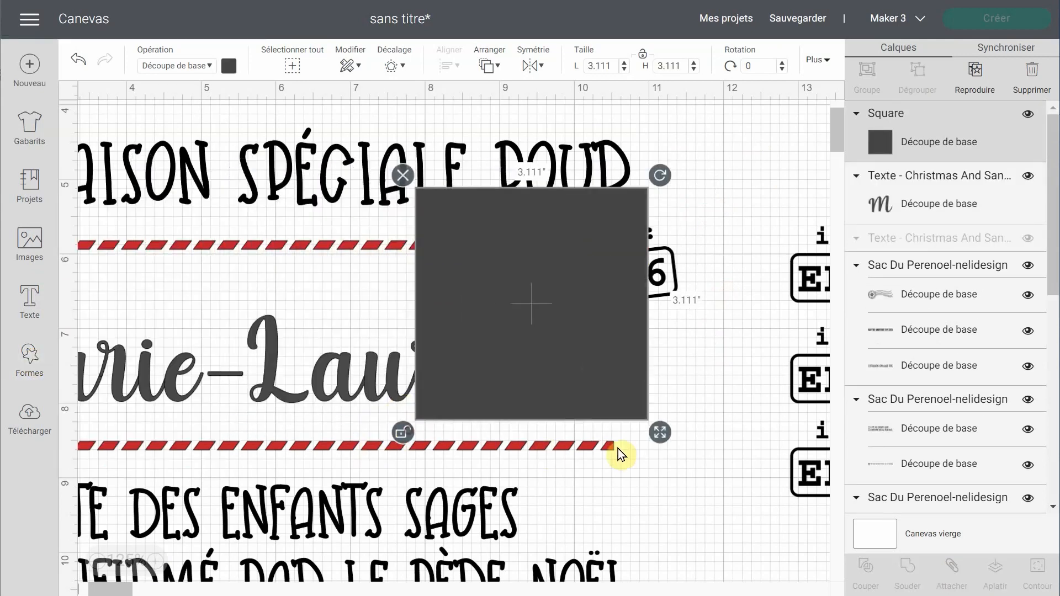
{"action": "left_click_drag", "start_coordinate": [661, 433], "coordinate": [685, 276]}
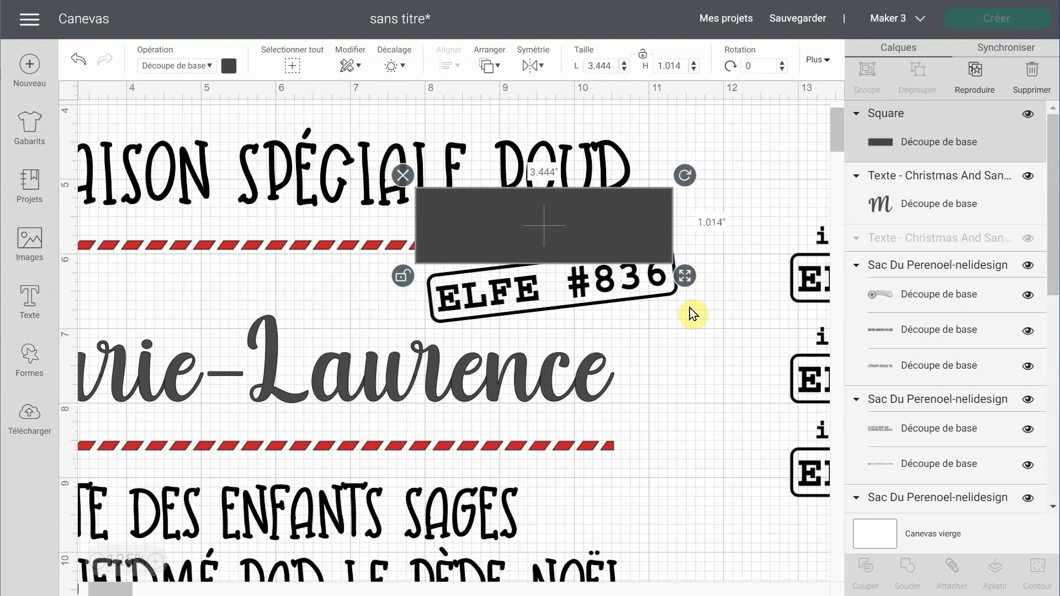
Place the rectangle over the "ELFE #101" stamp, enlarge it to about 4.01 by 1.27 inches, and send it to the back
{"action": "left_click_drag", "start_coordinate": [116, 589], "coordinate": [131, 589]}
{"action": "left_click_drag", "start_coordinate": [169, 208], "coordinate": [520, 234]}
{"action": "left_click_drag", "start_coordinate": [637, 301], "coordinate": [676, 318]}
{"action": "left_click", "coordinate": [355, 318]}
{"action": "key", "text": "ctrl+z"}
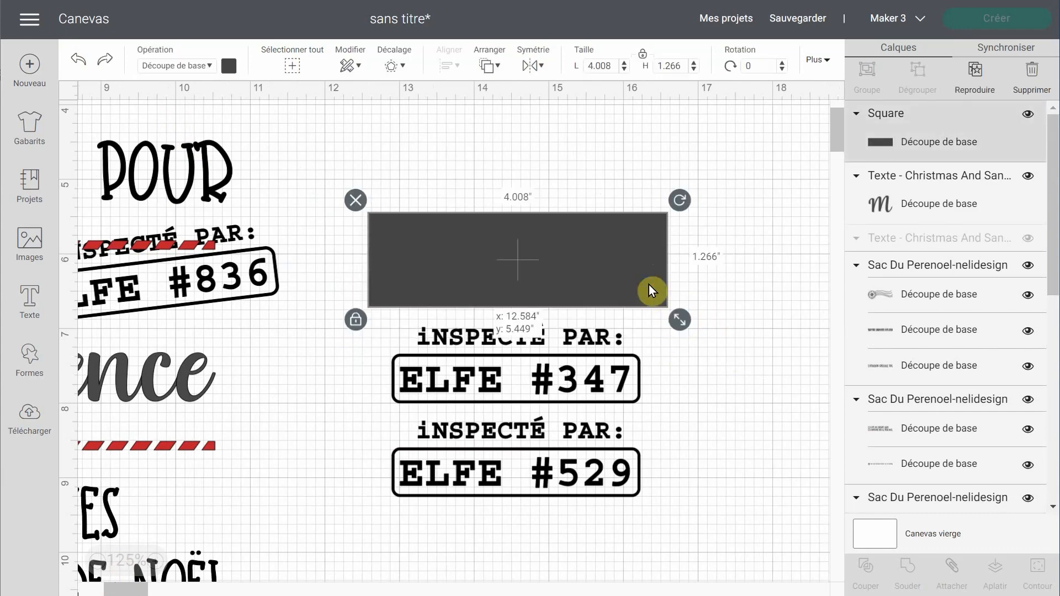
{"action": "right_click", "coordinate": [648, 284]}
{"action": "left_click", "coordinate": [660, 270]}
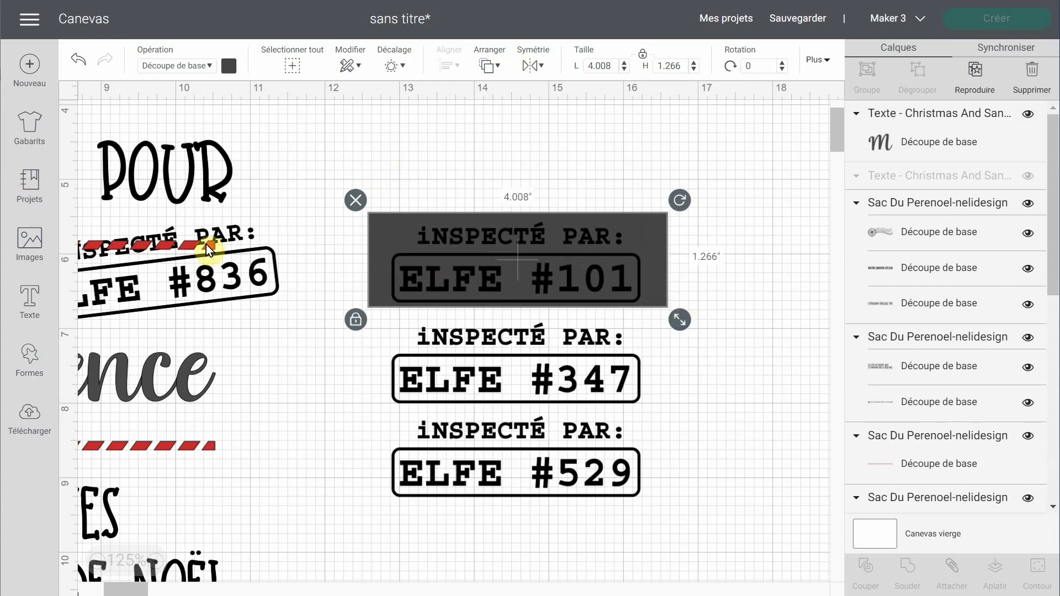
Unlock the rectangle's proportions, shift it slightly across the "ELFE #101" stamp, and narrow it to about 3.24 inches
{"action": "left_click", "coordinate": [358, 319]}
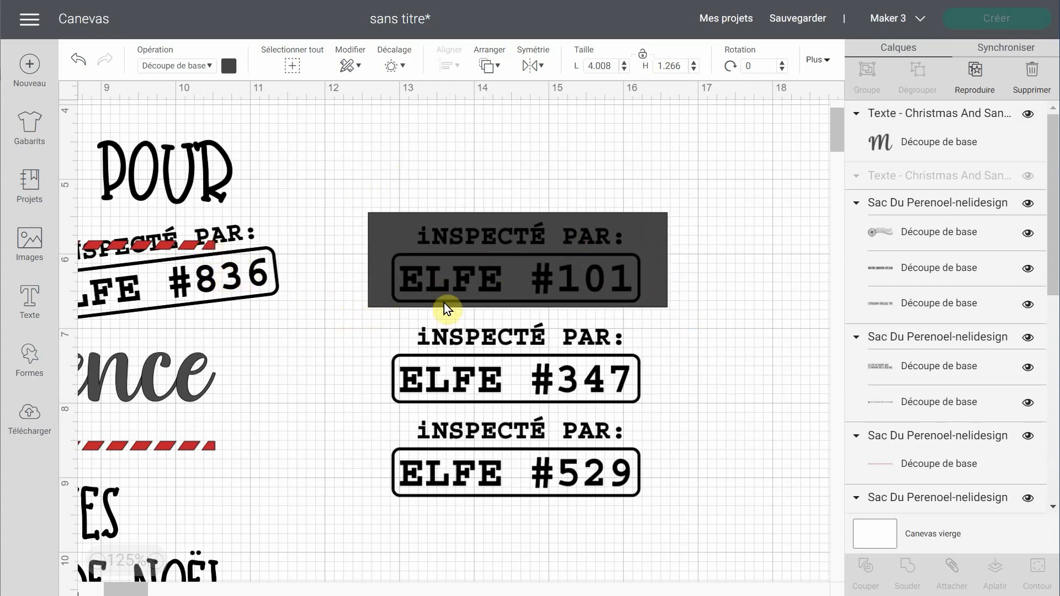
{"action": "left_click_drag", "start_coordinate": [374, 219], "coordinate": [414, 222]}
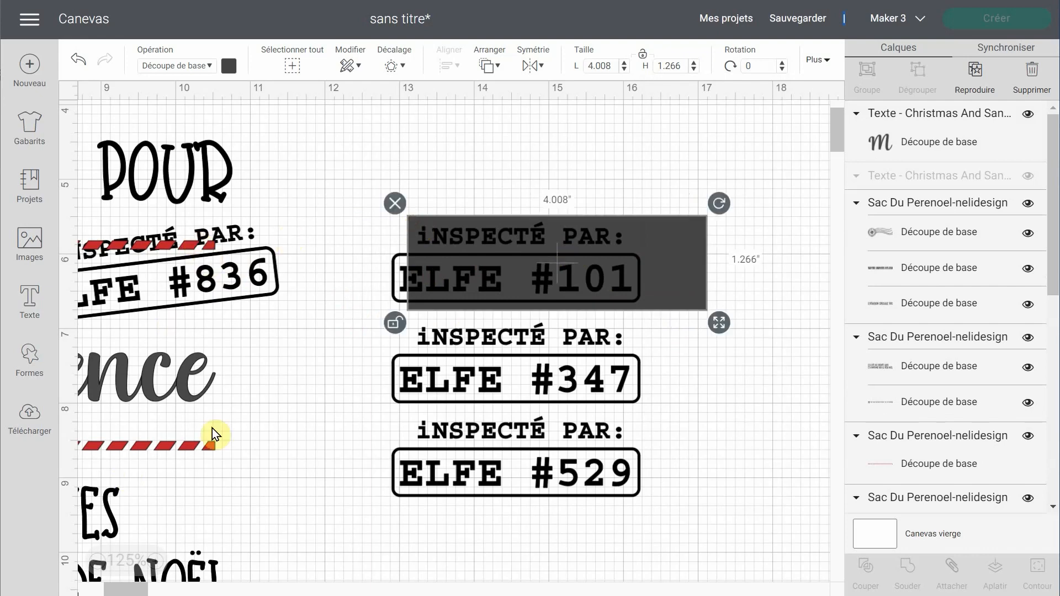
{"action": "left_click_drag", "start_coordinate": [713, 314], "coordinate": [661, 320]}
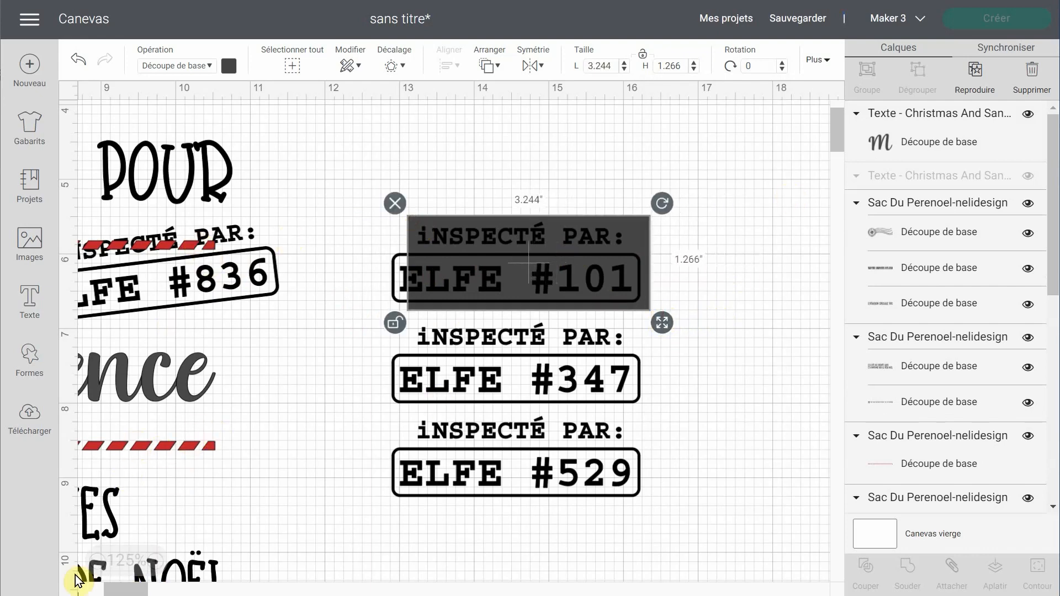
Move the rectangle behind the tilted "ELFE #836" stamp and rotate it to about 354° to follow the stamp's slant
{"action": "left_click", "coordinate": [131, 589]}
{"action": "mouse_move", "coordinate": [121, 588]}
{"action": "left_mouse_down"}
{"action": "mouse_move", "coordinate": [135, 587]}
{"action": "mouse_move", "coordinate": [105, 588]}
{"action": "left_mouse_up"}
{"action": "left_click", "coordinate": [105, 577]}
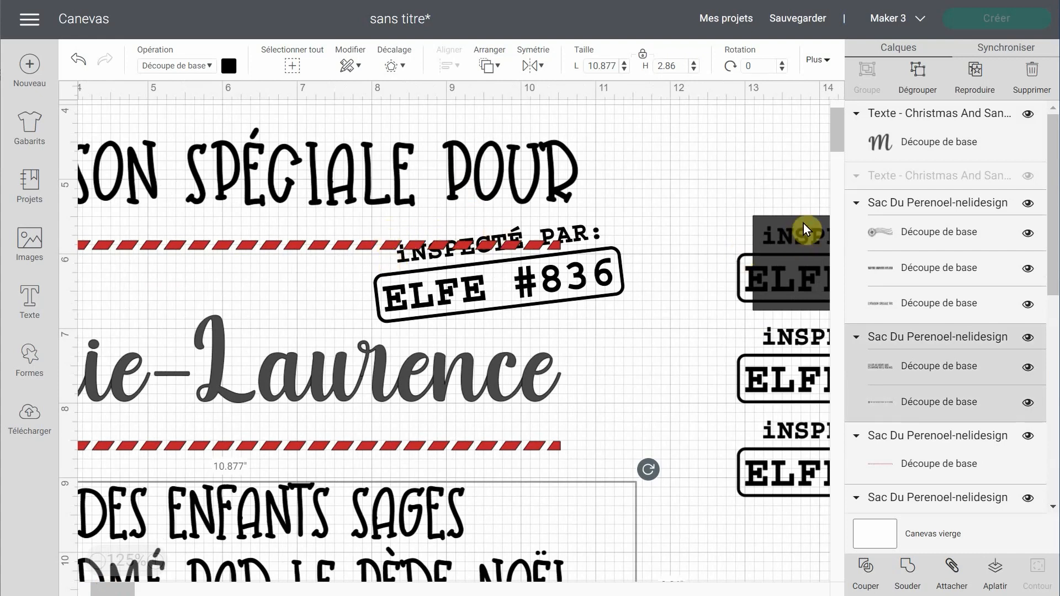
{"action": "left_click_drag", "start_coordinate": [810, 218], "coordinate": [448, 233]}
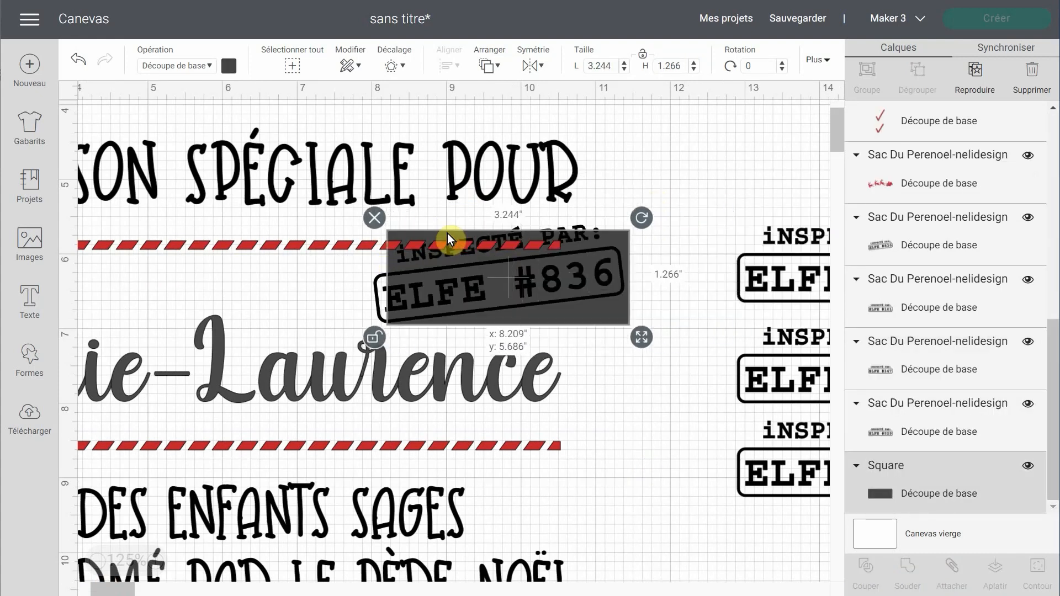
{"action": "left_click_drag", "start_coordinate": [641, 217], "coordinate": [618, 219]}
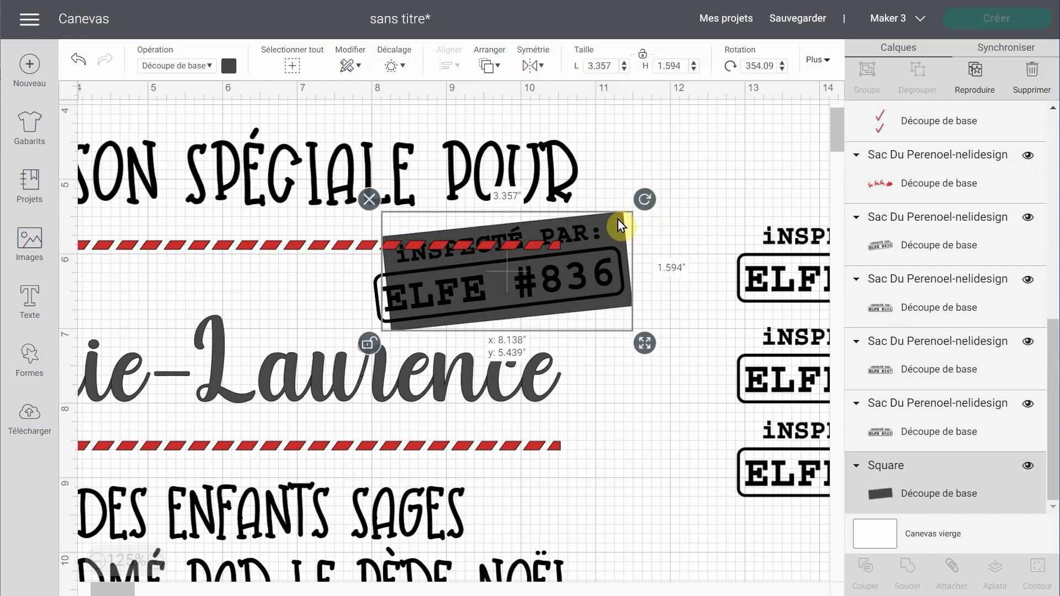
{"action": "left_click_drag", "start_coordinate": [644, 342], "coordinate": [632, 305]}
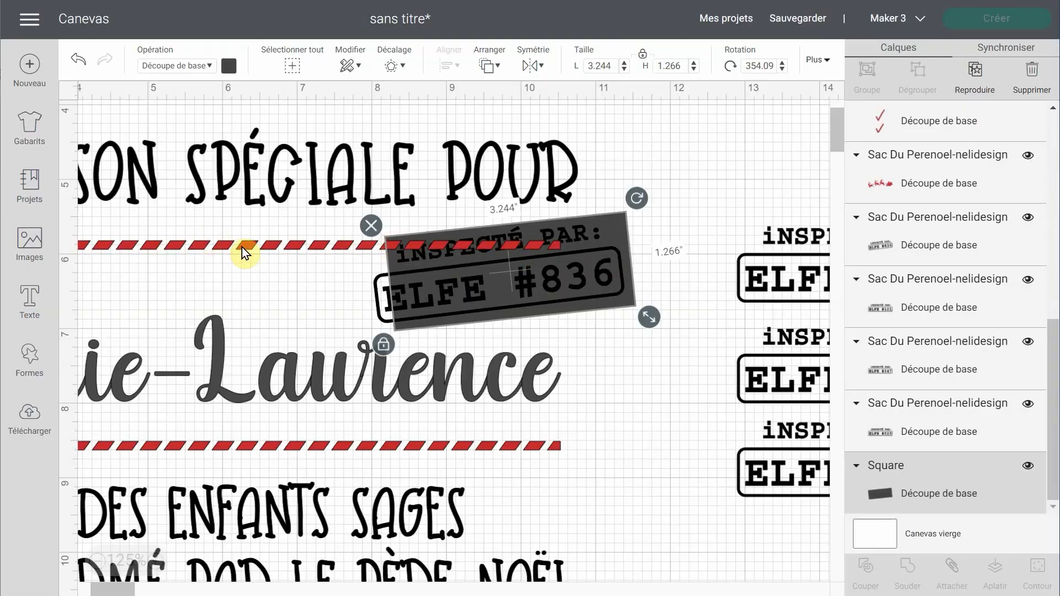
Select the upper dashed line together with the tilted rectangle and slice them
{"action": "left_click", "coordinate": [242, 247], "text": "shift"}
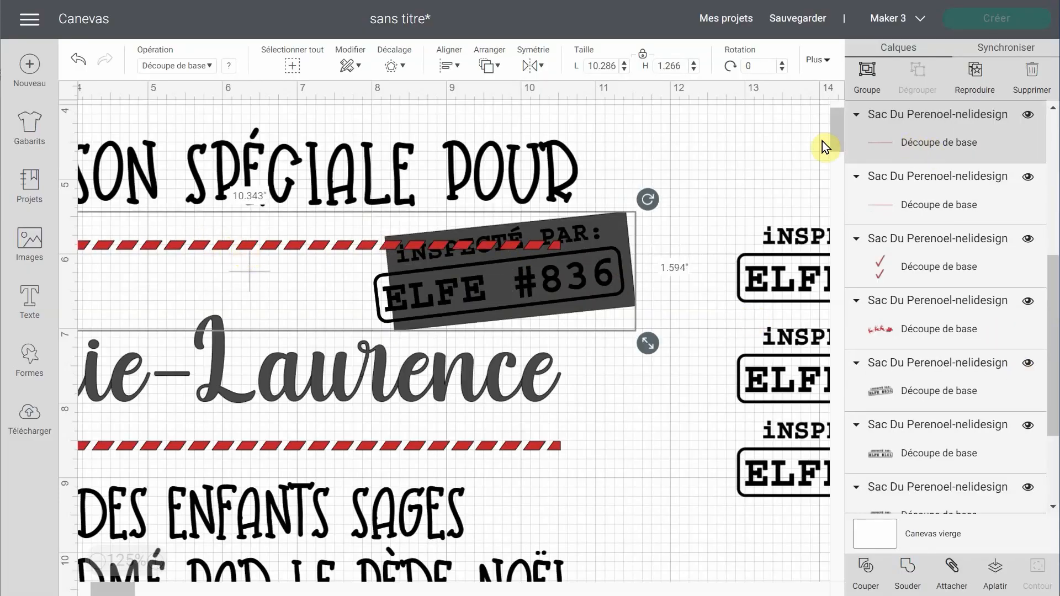
{"action": "left_click_drag", "start_coordinate": [954, 180], "coordinate": [955, 180]}
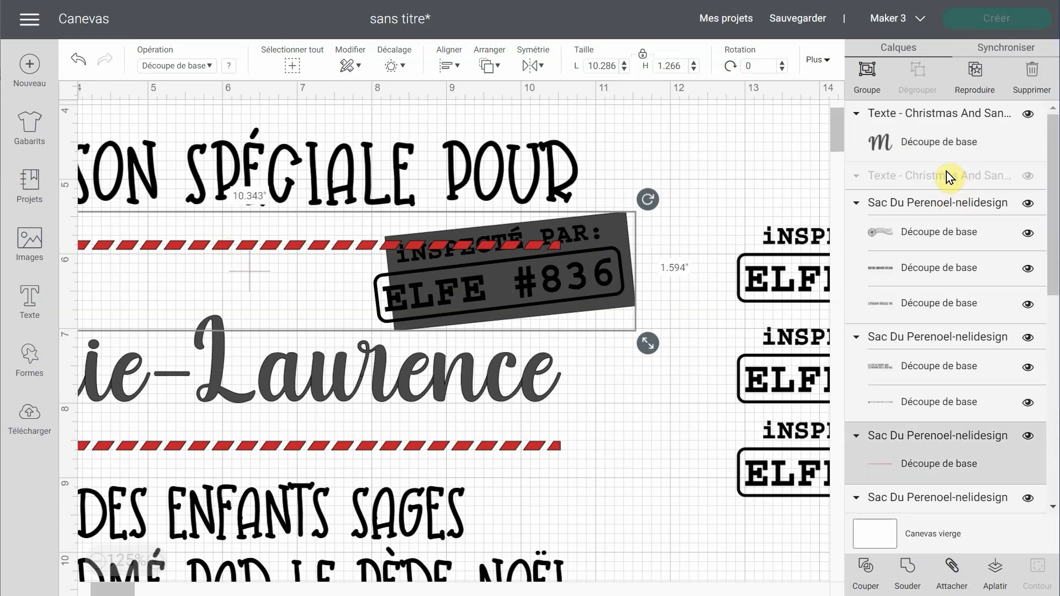
{"action": "left_click_drag", "start_coordinate": [910, 269], "coordinate": [980, 563]}
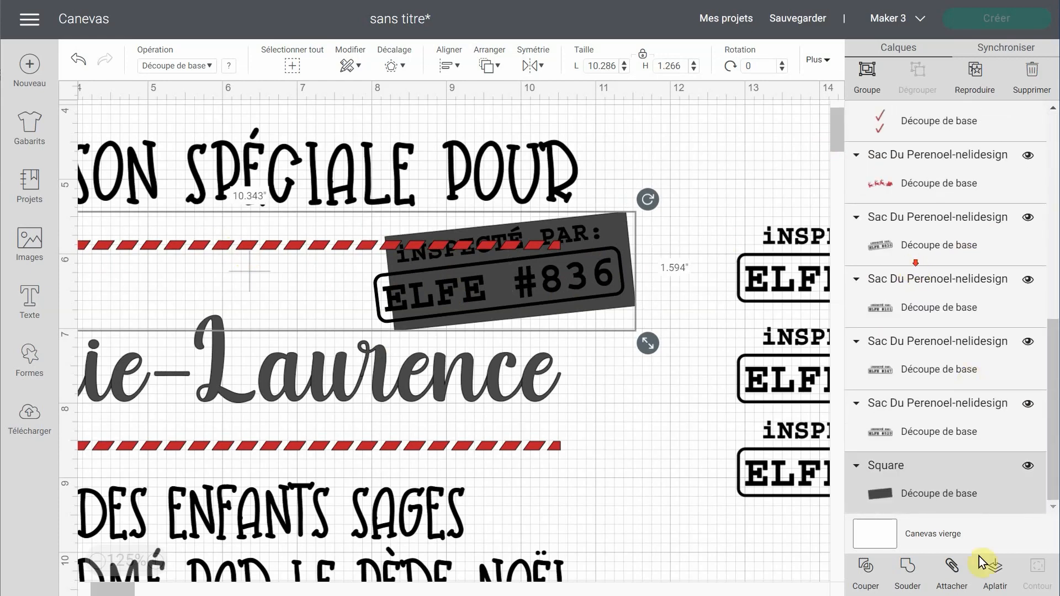
{"action": "left_click", "coordinate": [865, 579]}
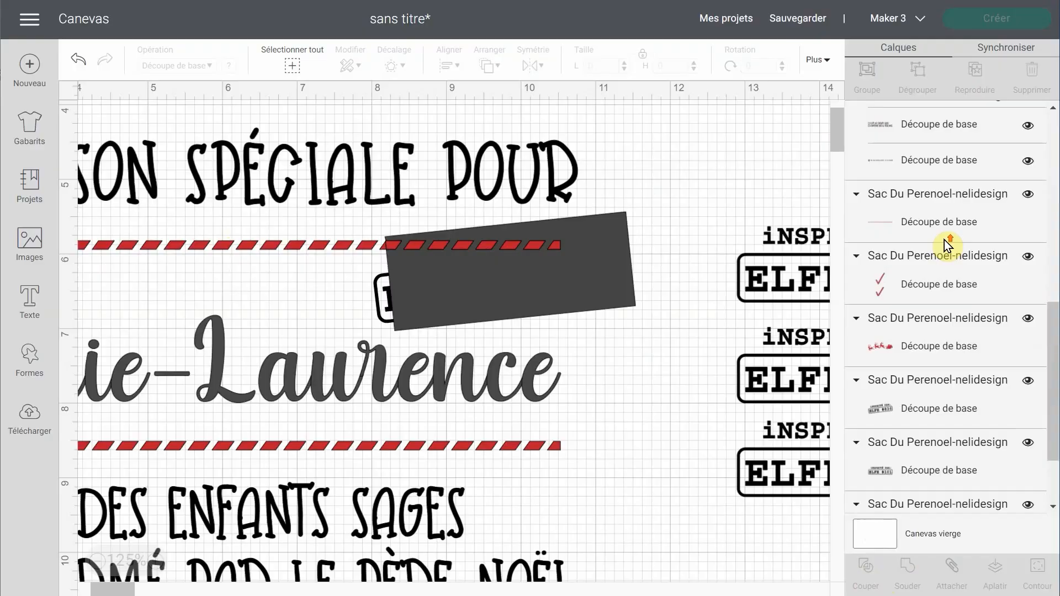
Delete the dark rectangle and the dark dashes left by the slice behind the "ELFE #836" stamp
{"action": "scroll", "coordinate": [944, 239], "scroll_direction": "up", "scroll_amount": 5}
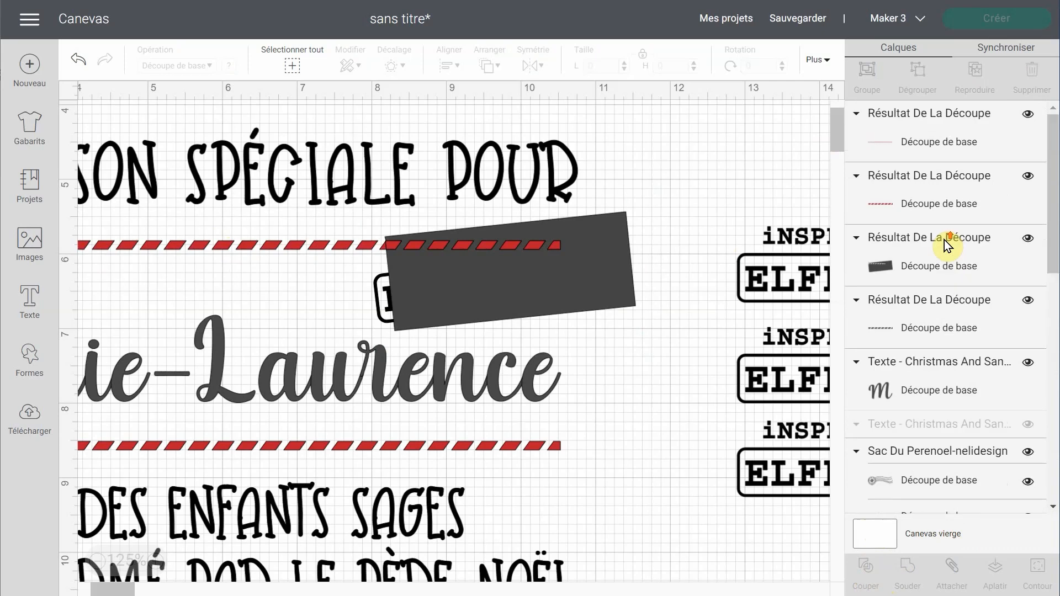
{"action": "left_click", "coordinate": [908, 272]}
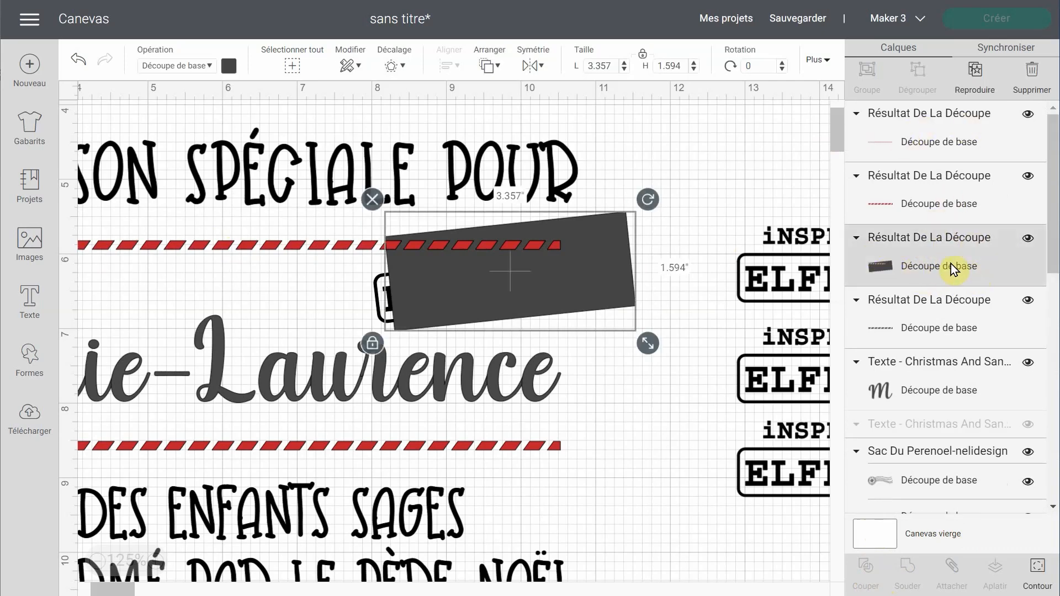
{"action": "left_click", "coordinate": [1043, 69]}
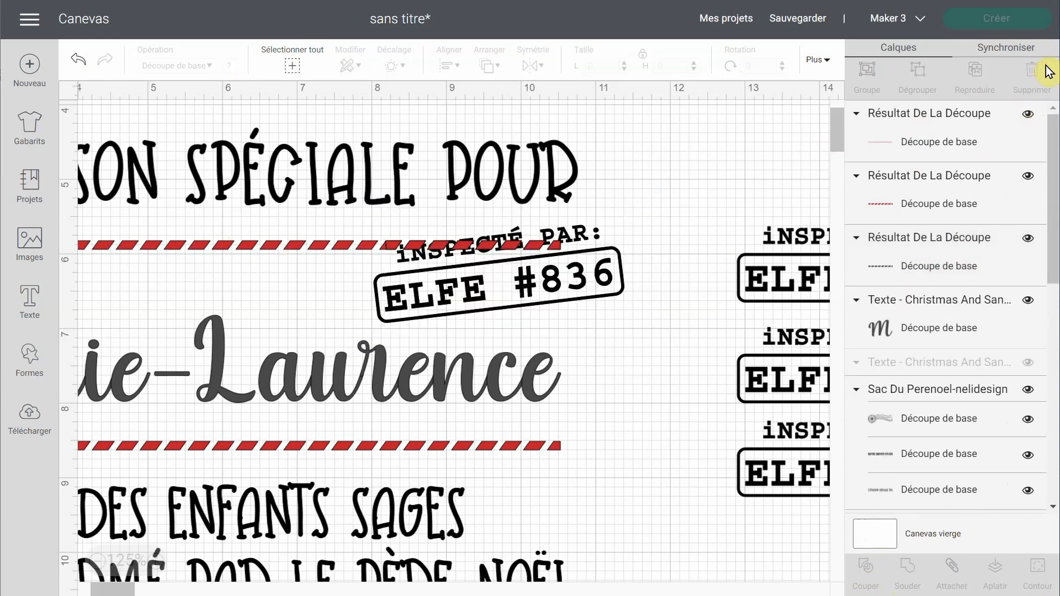
{"action": "left_click", "coordinate": [943, 262]}
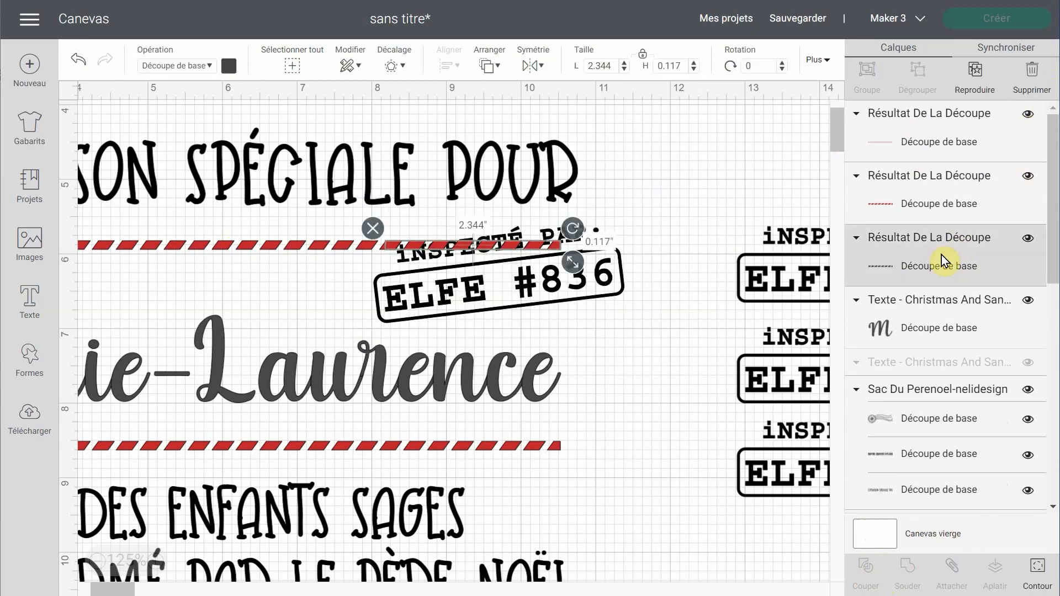
{"action": "left_click", "coordinate": [1043, 71]}
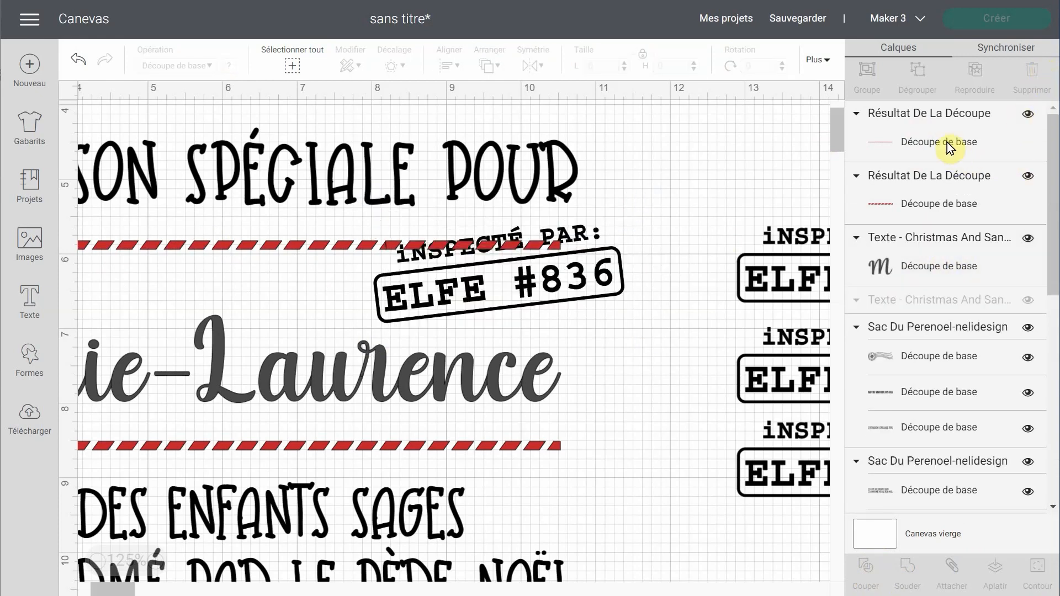
Delete the red end piece of the upper dashed line that runs through the "ELFE #836" stamp
{"action": "left_click", "coordinate": [946, 141]}
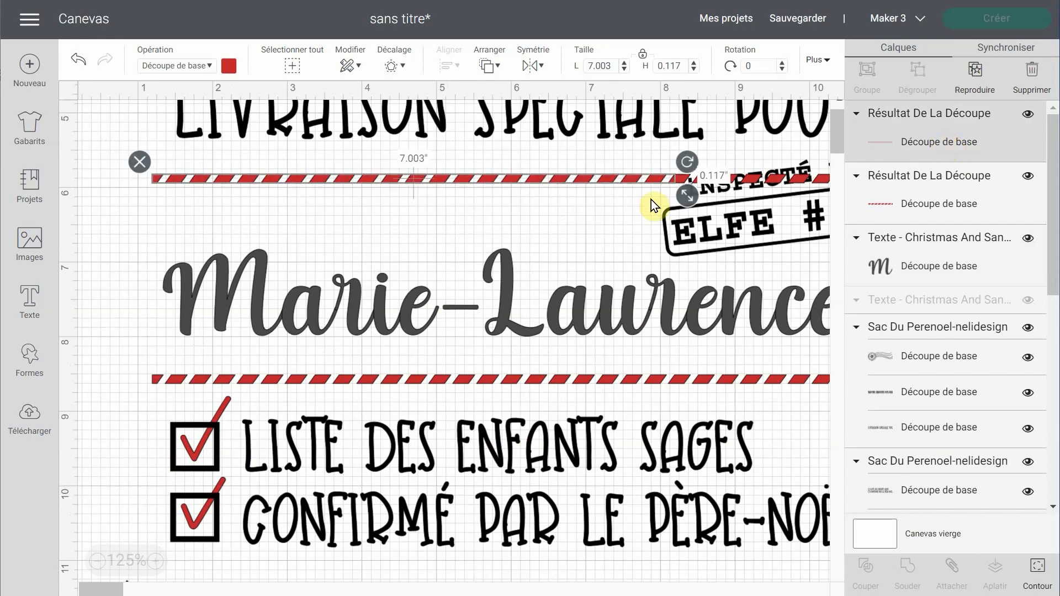
{"action": "left_click", "coordinate": [892, 197]}
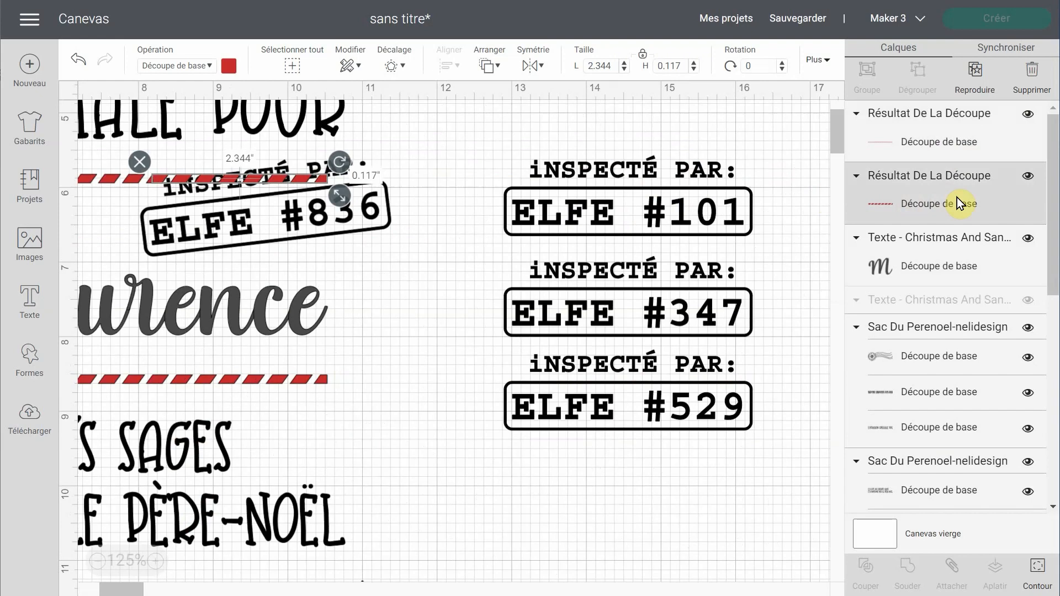
{"action": "key", "text": "Delete"}
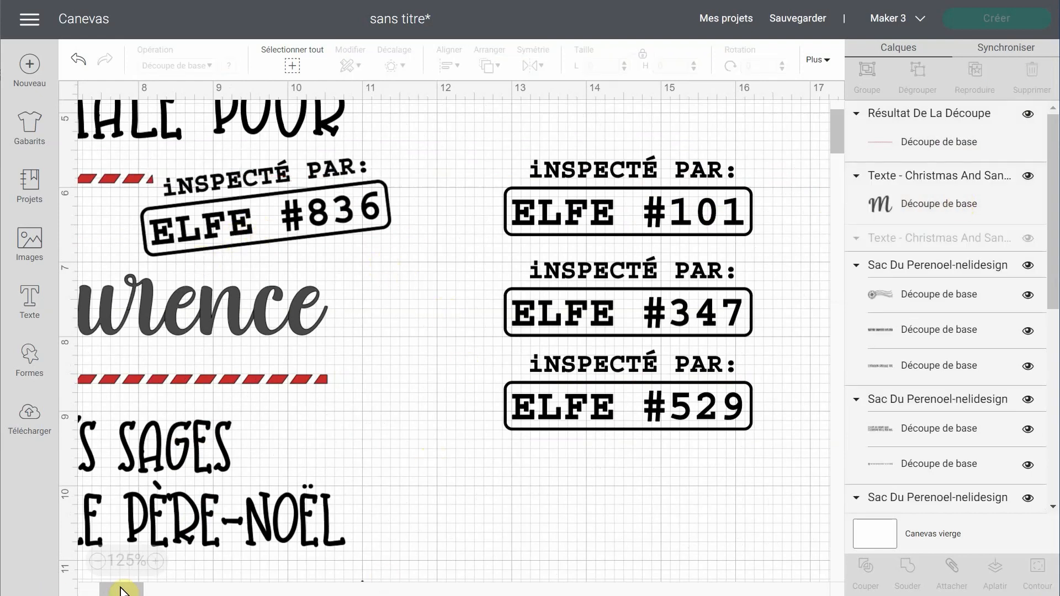
Replace the hyphenated name between the dashed lines with a shorter first name
{"action": "left_click_drag", "start_coordinate": [121, 591], "coordinate": [103, 588]}
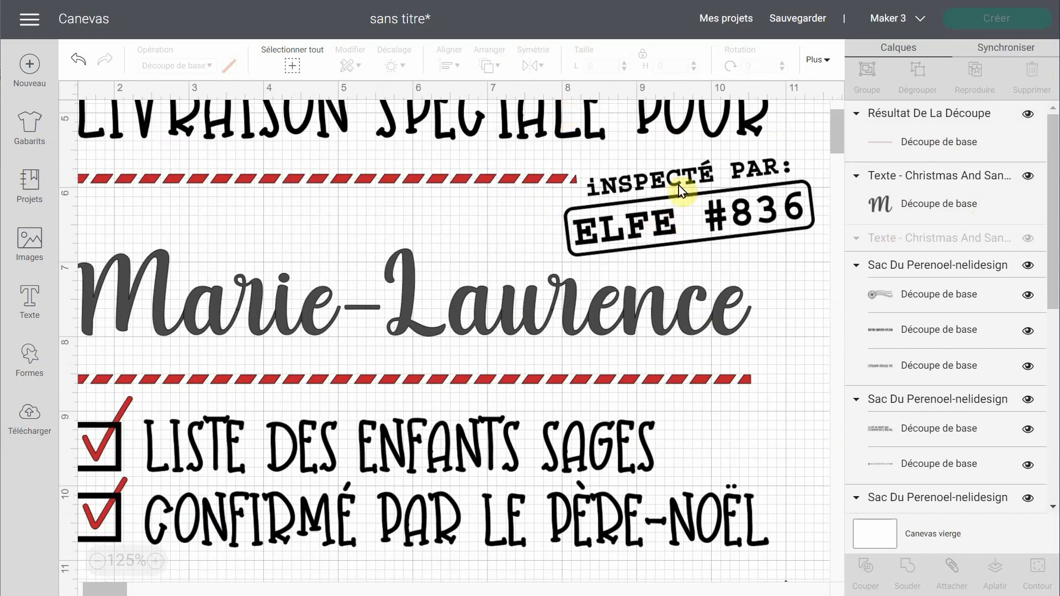
{"action": "left_click", "coordinate": [97, 561]}
{"action": "left_click", "coordinate": [97, 561]}
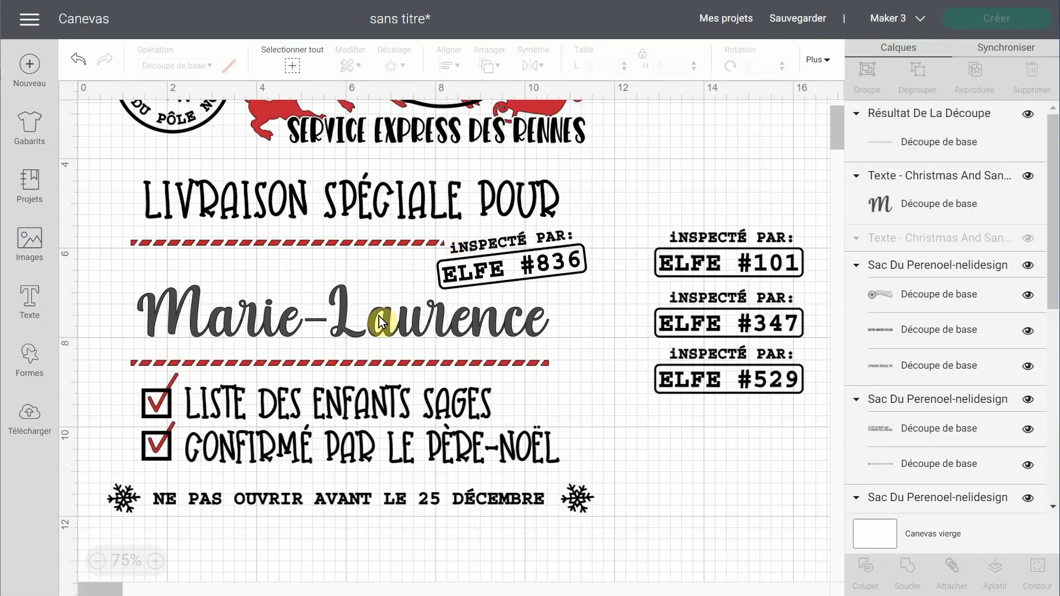
{"action": "double_click", "coordinate": [378, 314]}
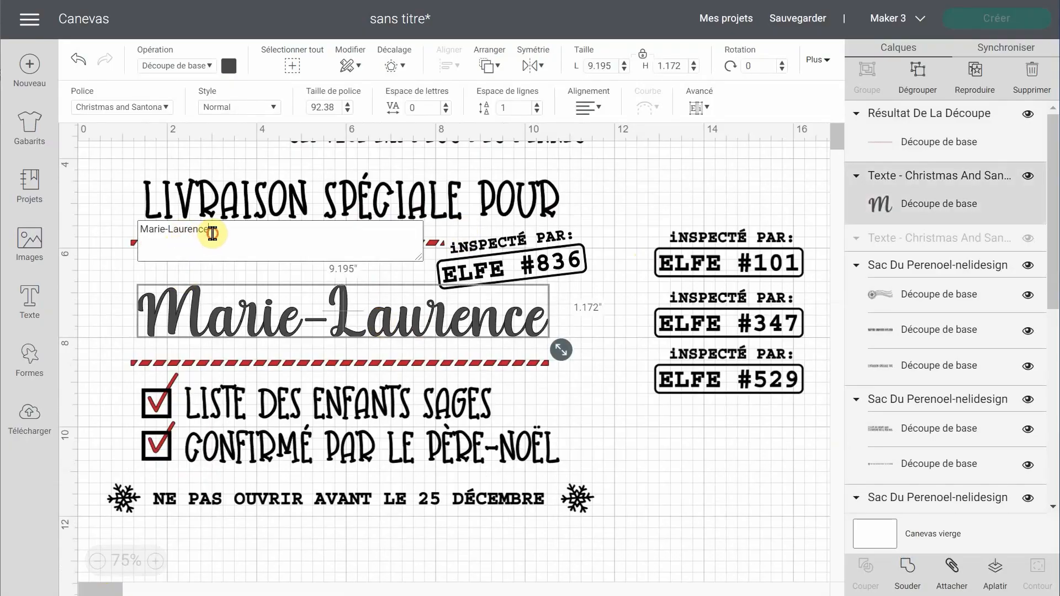
{"action": "left_click_drag", "start_coordinate": [212, 233], "coordinate": [145, 242]}
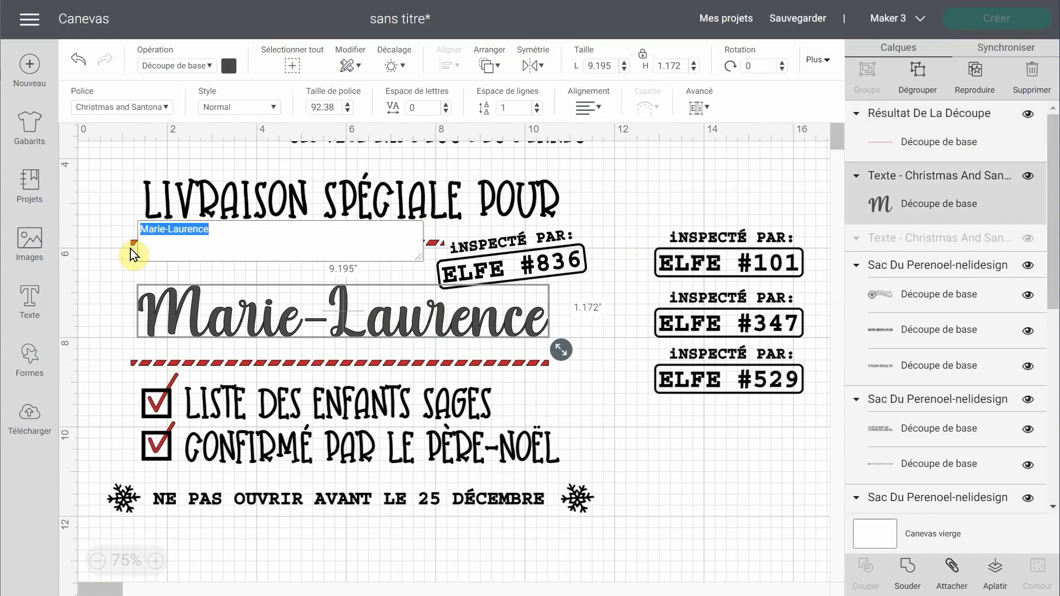
{"action": "key", "text": "BackSpace"}
{"action": "type", "text": "Él"}
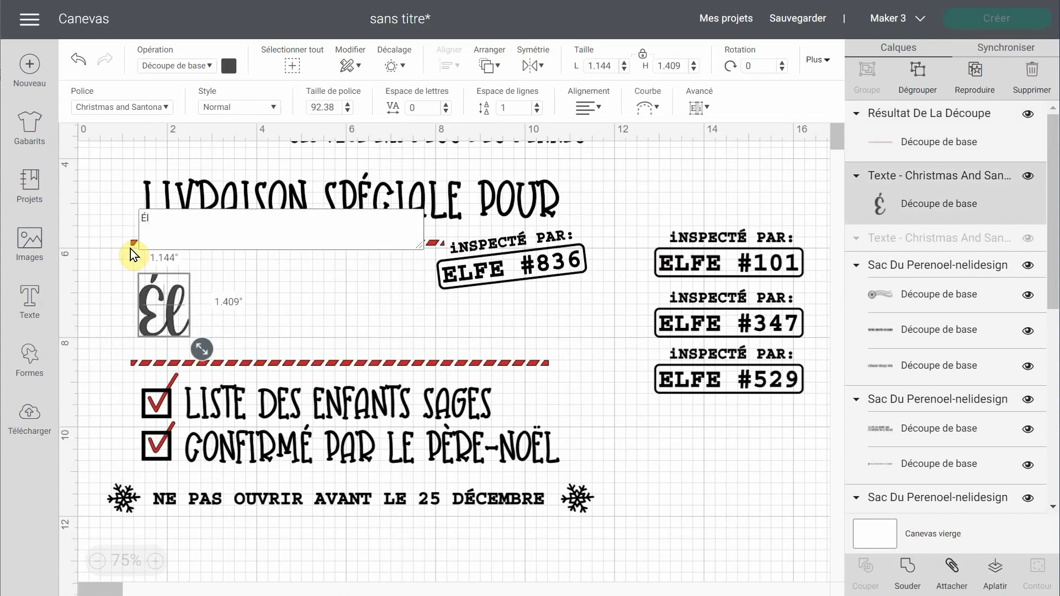
{"action": "type", "text": "iane"}
{"action": "left_click", "coordinate": [80, 248]}
Enlarge the short name to about 4.57 by 1.90 inches and centre it between the dashed lines
{"action": "left_click_drag", "start_coordinate": [311, 360], "coordinate": [362, 370]}
{"action": "left_click_drag", "start_coordinate": [306, 325], "coordinate": [381, 312]}
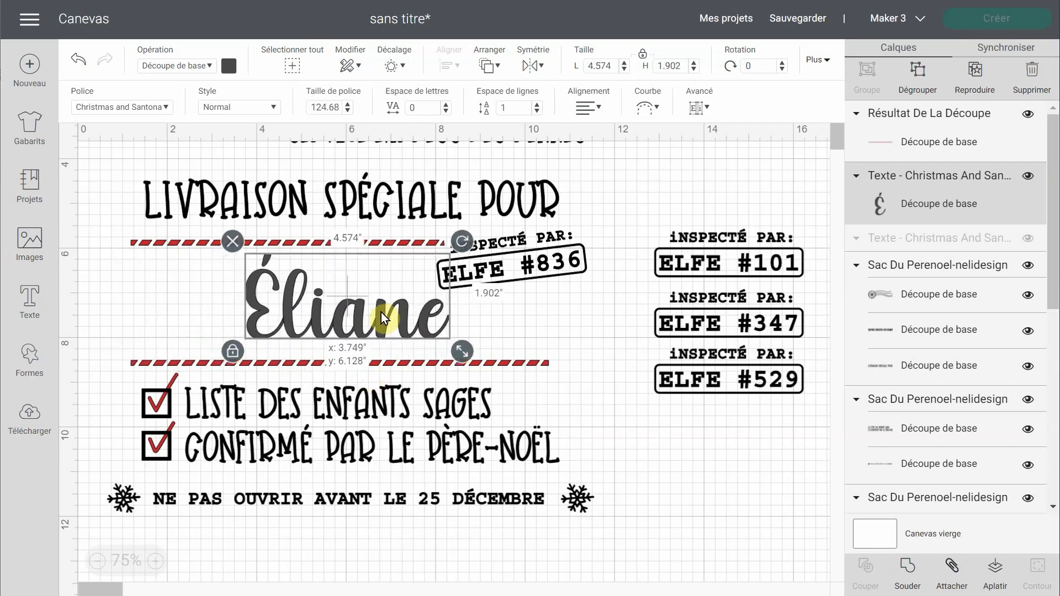
{"action": "left_click", "coordinate": [96, 561]}
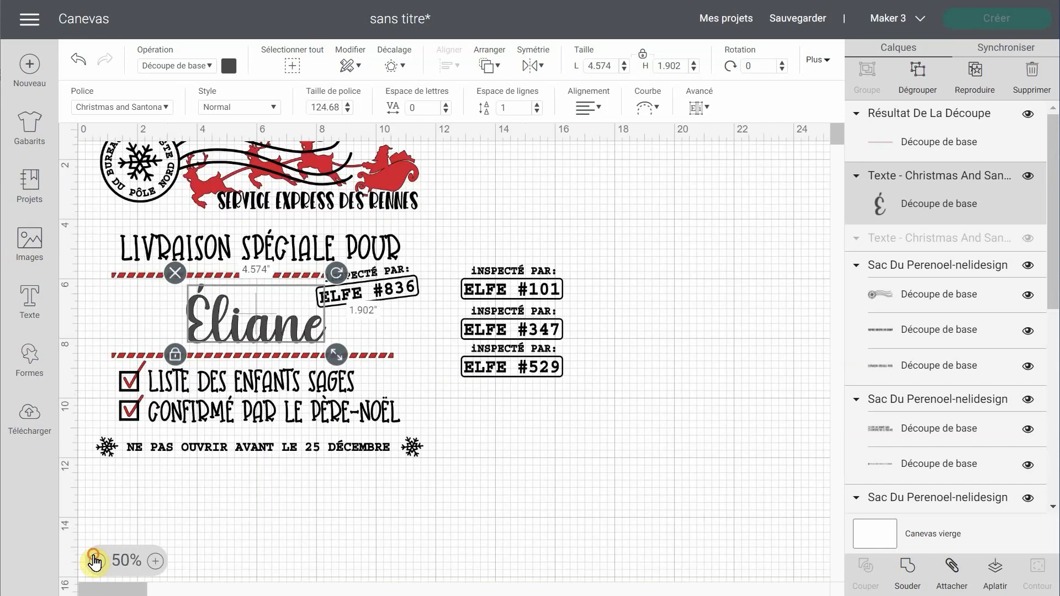
{"action": "left_click", "coordinate": [94, 556]}
{"action": "left_click", "coordinate": [114, 558]}
{"action": "left_click", "coordinate": [96, 567]}
{"action": "left_click", "coordinate": [108, 579]}
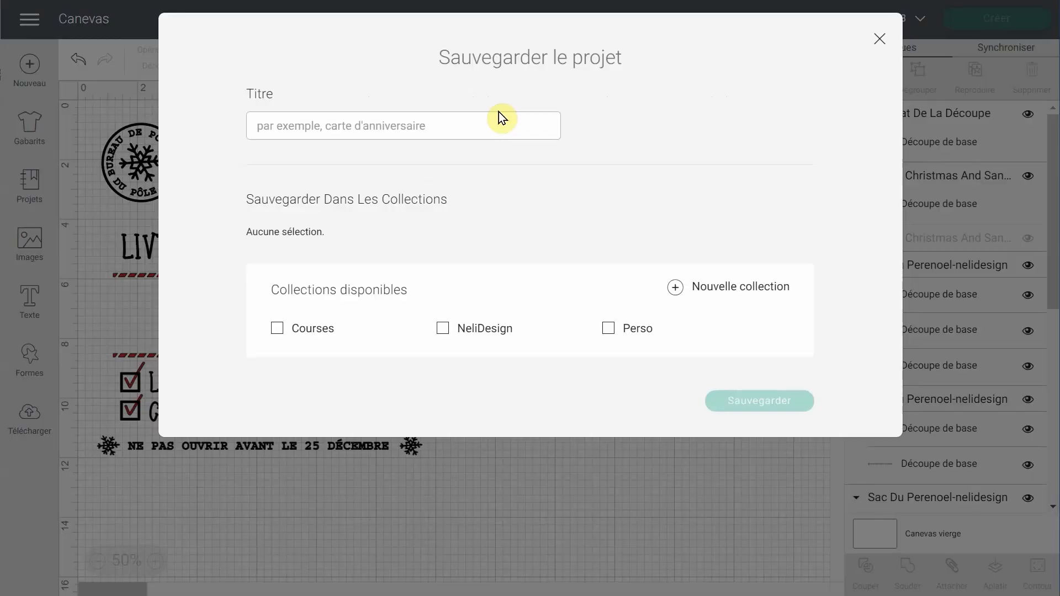
Save the project in the Perso collection, titled with the child's first name followed by " - sac du père noel"
{"action": "type", "text": "Éliane"}
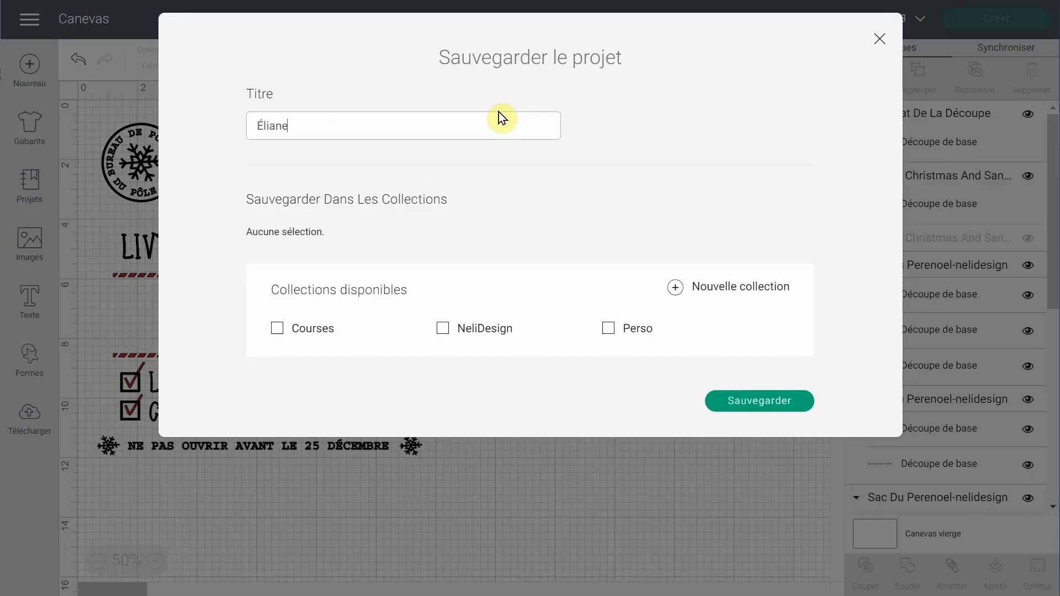
{"action": "type", "text": " - sac du père noel"}
{"action": "left_click", "coordinate": [638, 330]}
{"action": "left_click", "coordinate": [752, 412]}
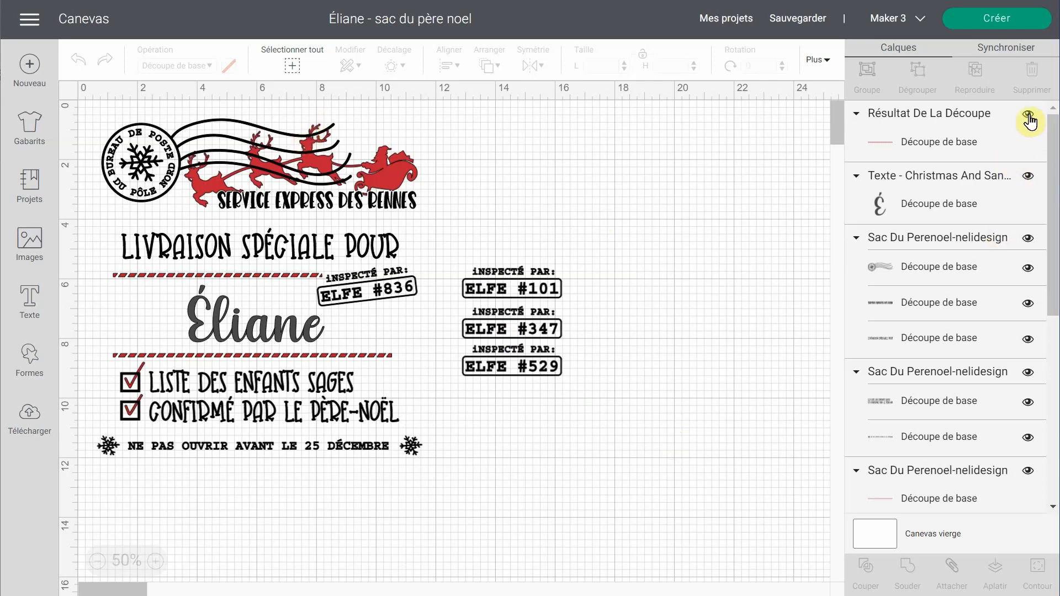
Hide the layers of both red dashed lines, the red check marks and the child's first name
{"action": "left_click", "coordinate": [1028, 116]}
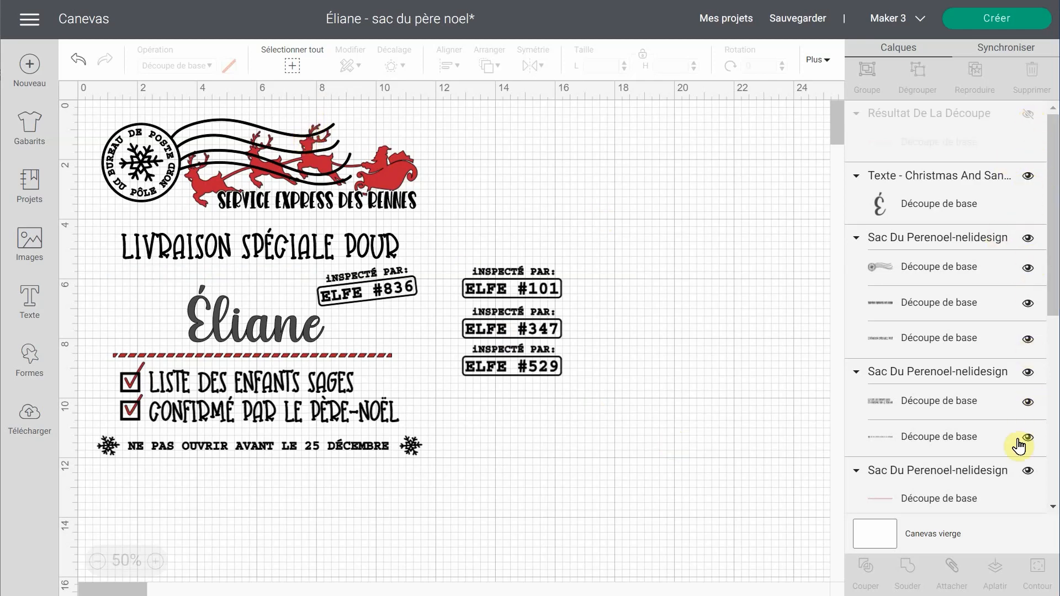
{"action": "scroll", "coordinate": [1021, 442], "scroll_direction": "down", "scroll_amount": 3}
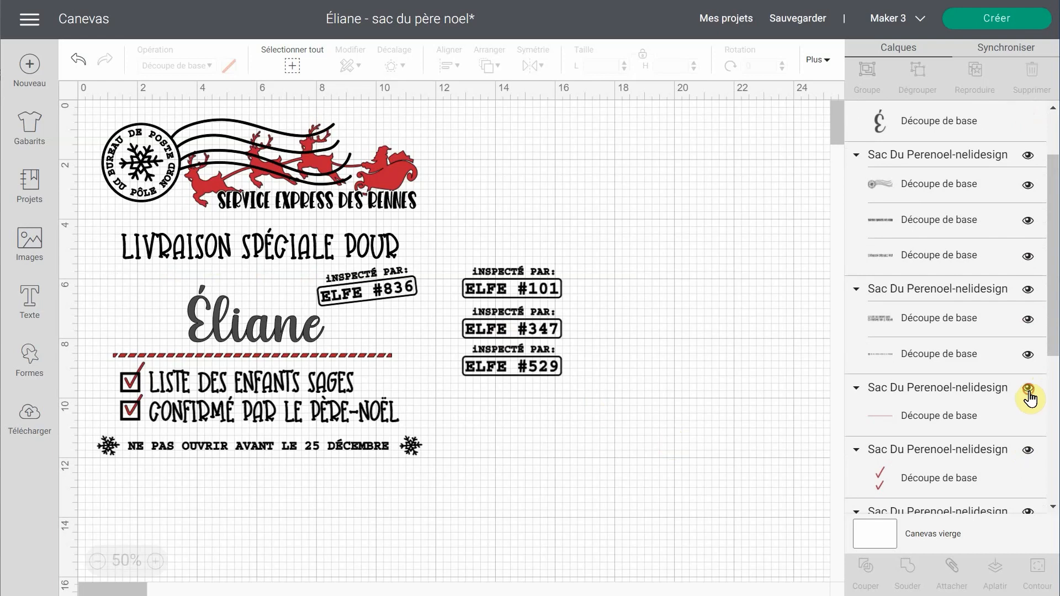
{"action": "left_click", "coordinate": [1027, 389]}
{"action": "left_click", "coordinate": [1028, 451]}
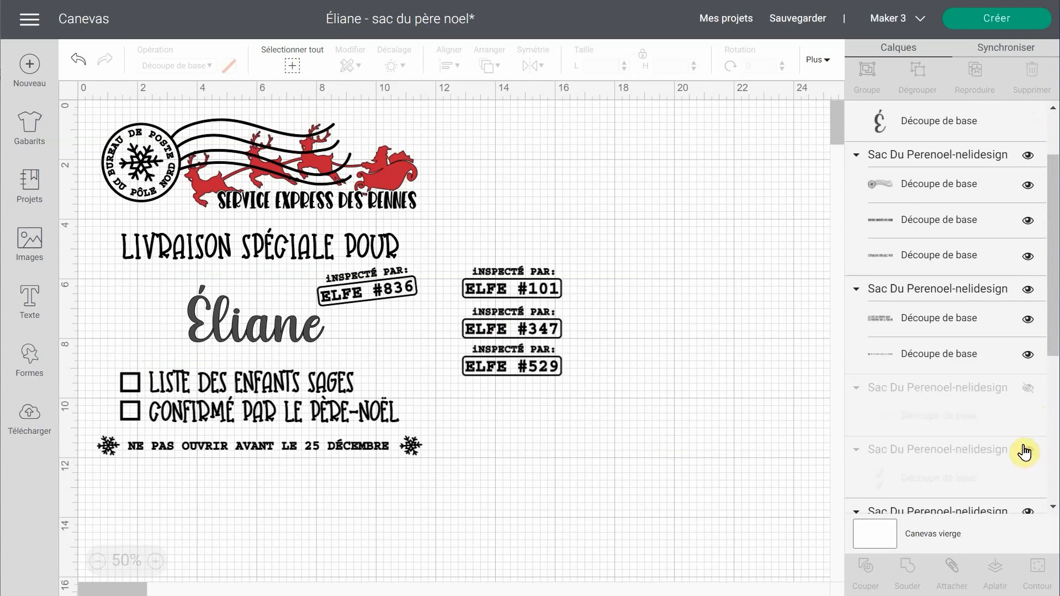
{"action": "scroll", "coordinate": [1038, 154], "scroll_direction": "up", "scroll_amount": 3}
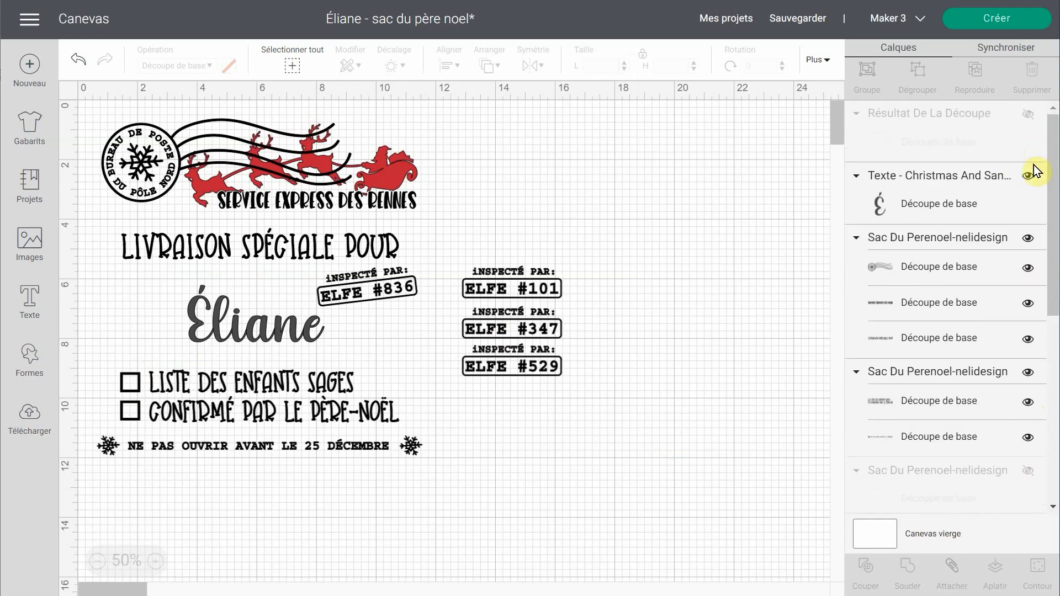
{"action": "left_click", "coordinate": [1028, 177]}
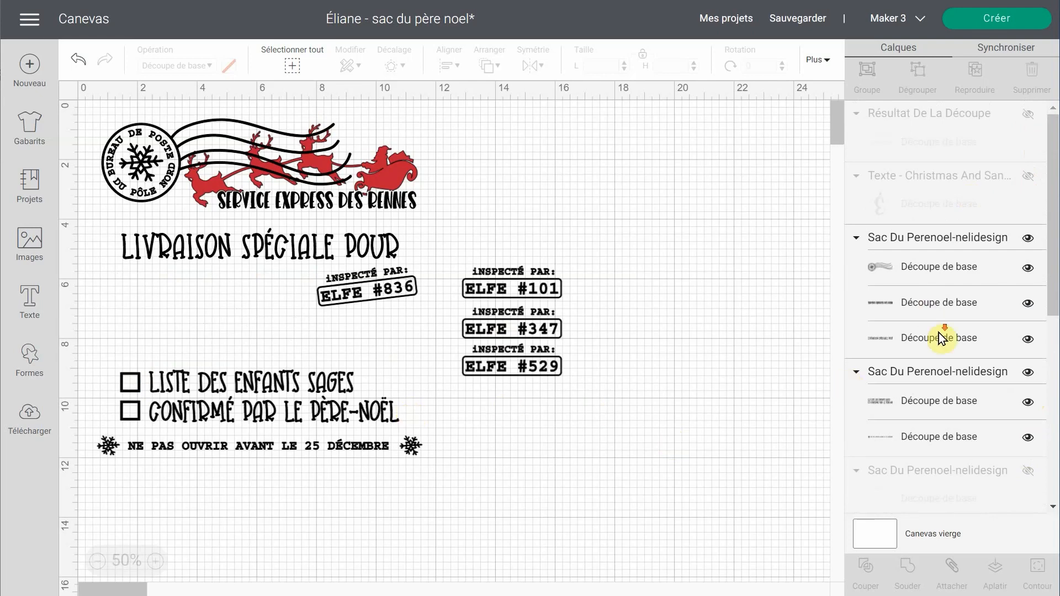
Hide the three spare elf stamps #101, #347 and #529 and the red reindeer sleigh layer
{"action": "scroll", "coordinate": [941, 338], "scroll_direction": "down", "scroll_amount": 5}
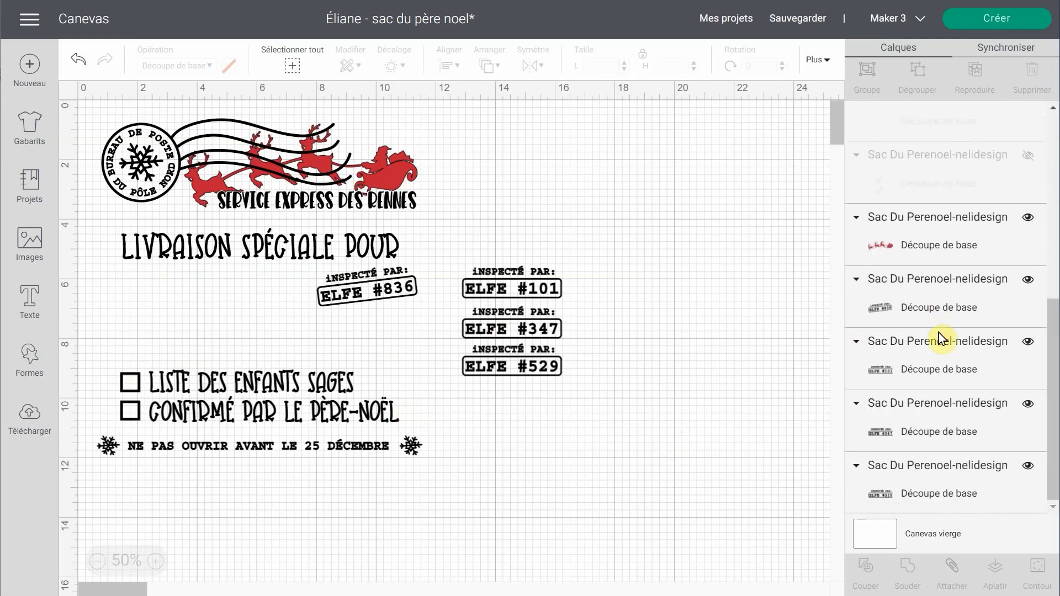
{"action": "left_click", "coordinate": [1027, 467]}
{"action": "left_click", "coordinate": [1028, 404]}
{"action": "left_click", "coordinate": [1028, 342]}
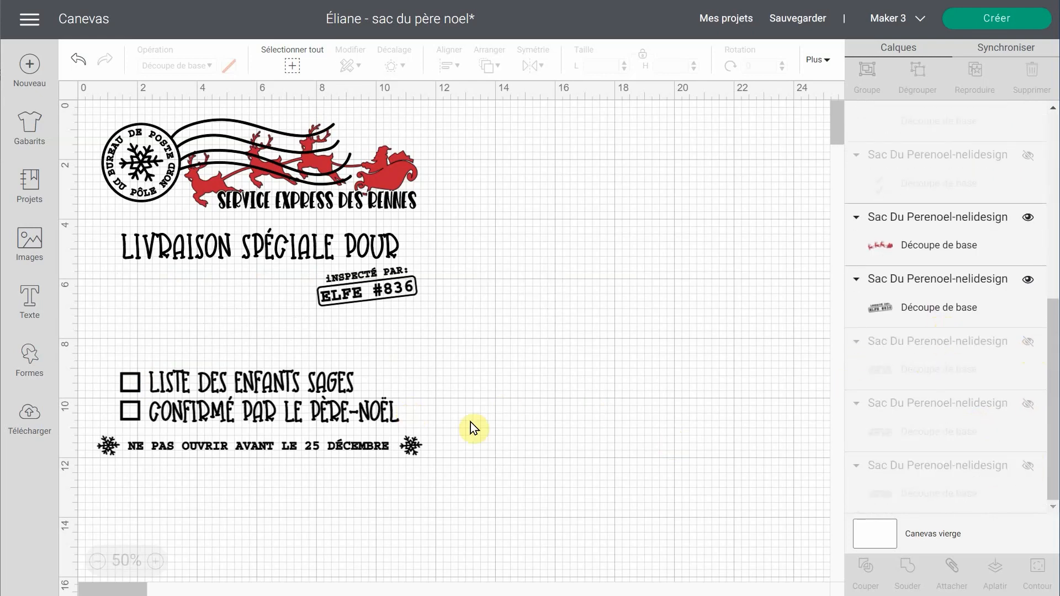
{"action": "left_click", "coordinate": [1030, 220]}
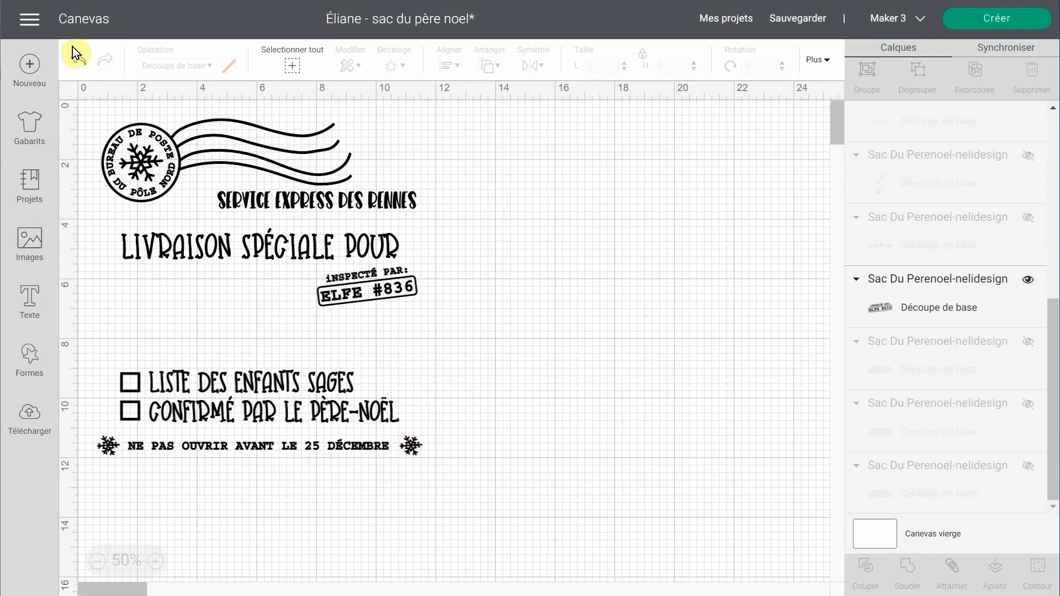
Shift the "ELFE #836" stamp slightly away from the heading, and attach the black header group and the black checklist group separately
{"action": "left_click_drag", "start_coordinate": [390, 289], "coordinate": [412, 304]}
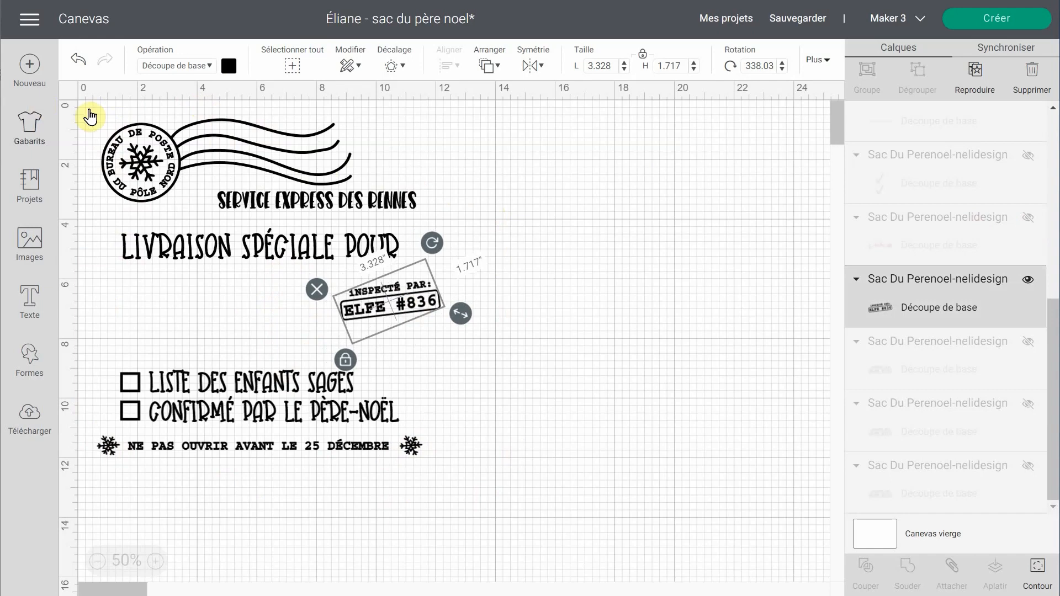
{"action": "left_click_drag", "start_coordinate": [90, 109], "coordinate": [248, 314]}
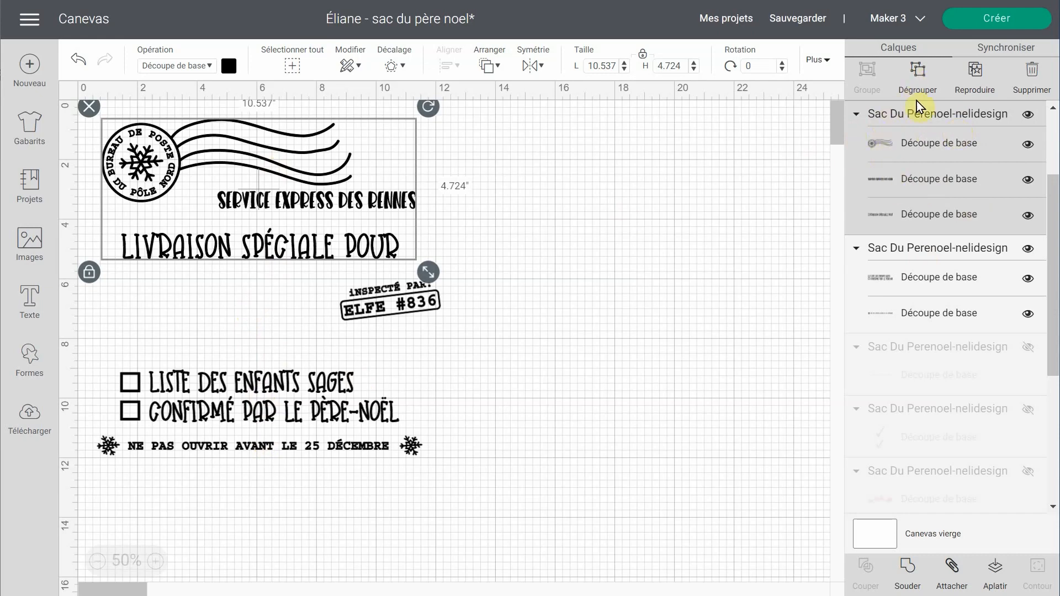
{"action": "left_click", "coordinate": [952, 584]}
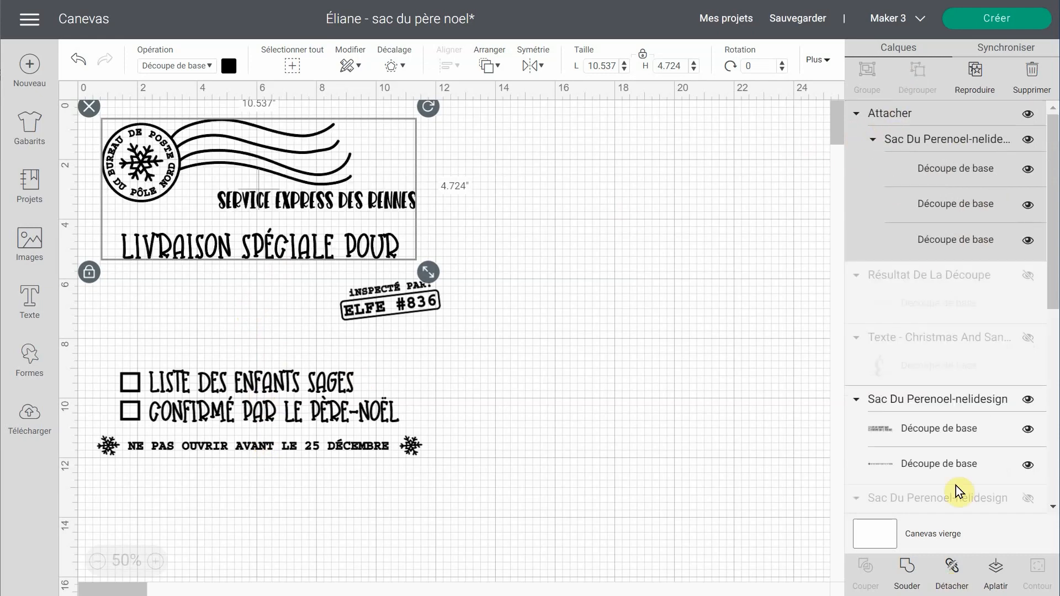
{"action": "left_click", "coordinate": [218, 406]}
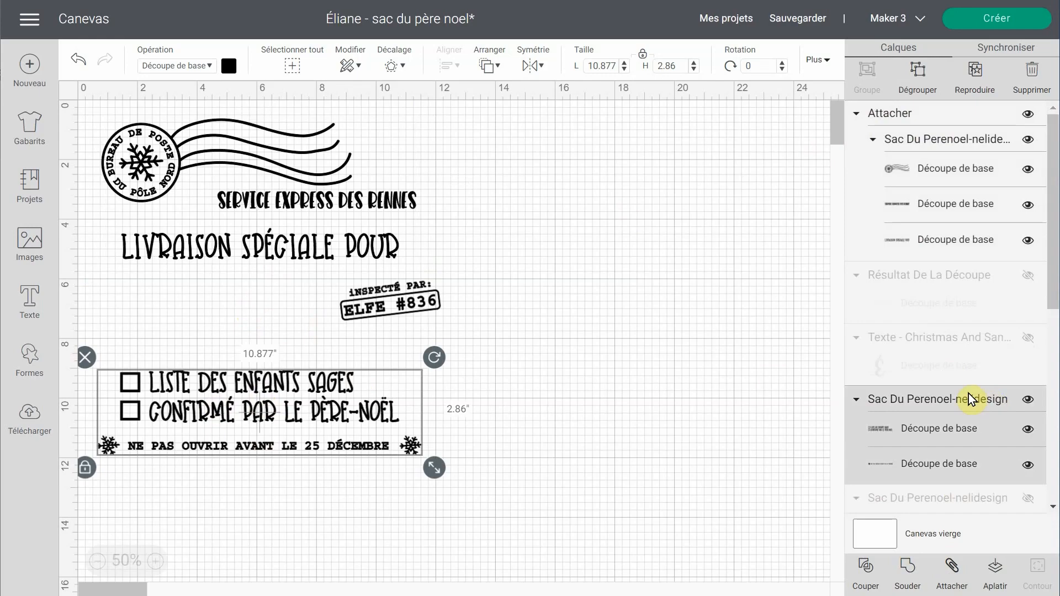
{"action": "left_click", "coordinate": [948, 568]}
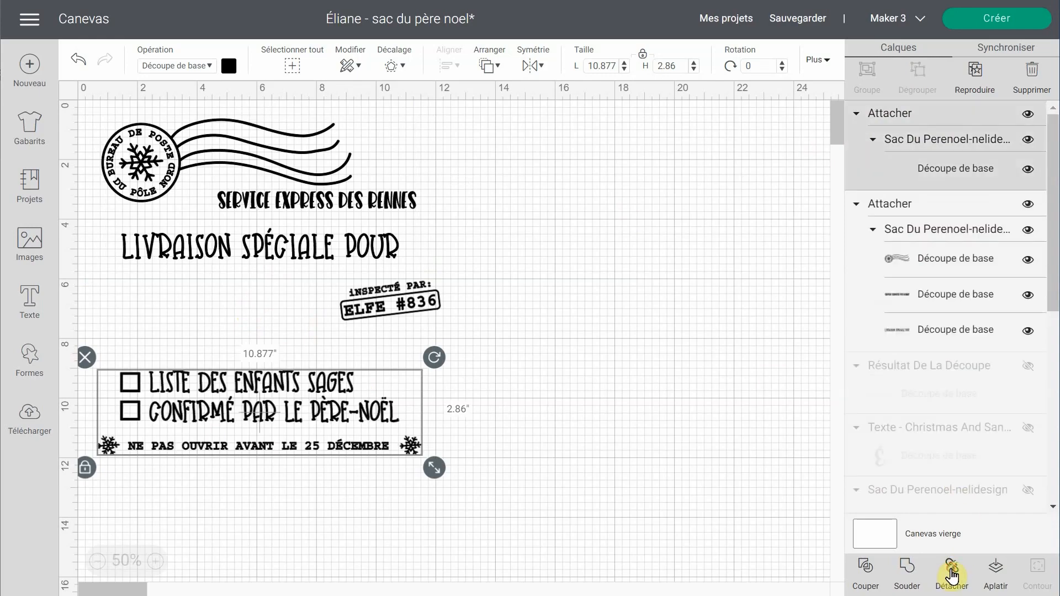
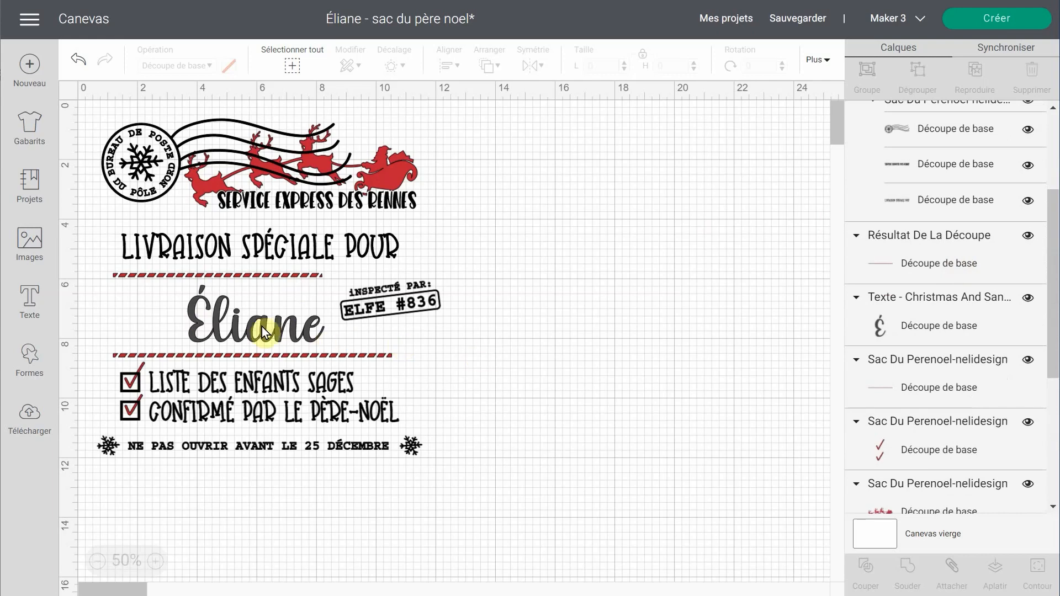
Recolour the child's first name between the dashed lines to light salmon pink
{"action": "left_click", "coordinate": [264, 332]}
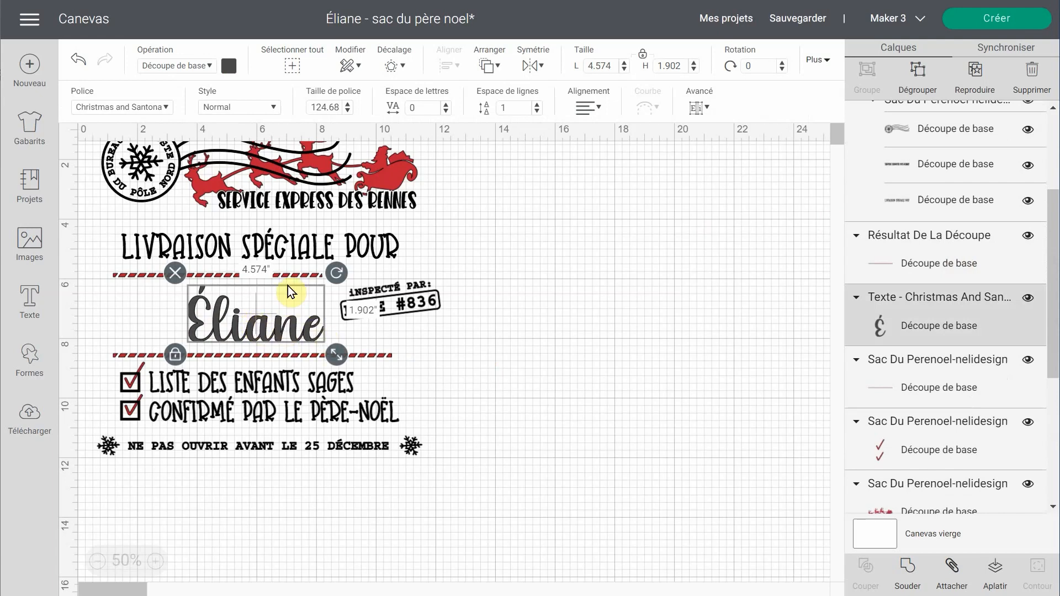
{"action": "left_click", "coordinate": [229, 66]}
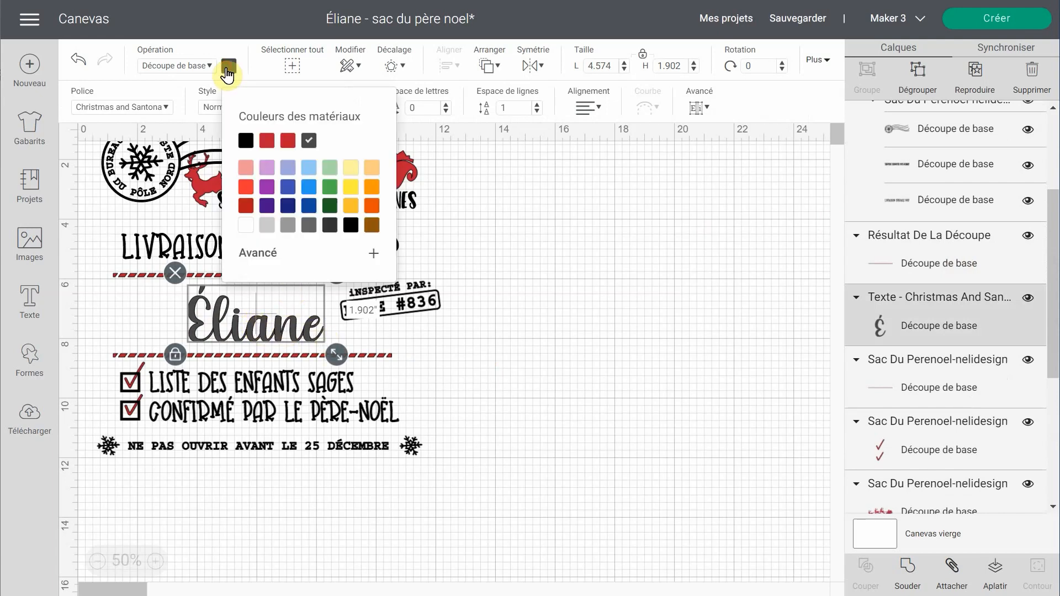
{"action": "left_click", "coordinate": [247, 167]}
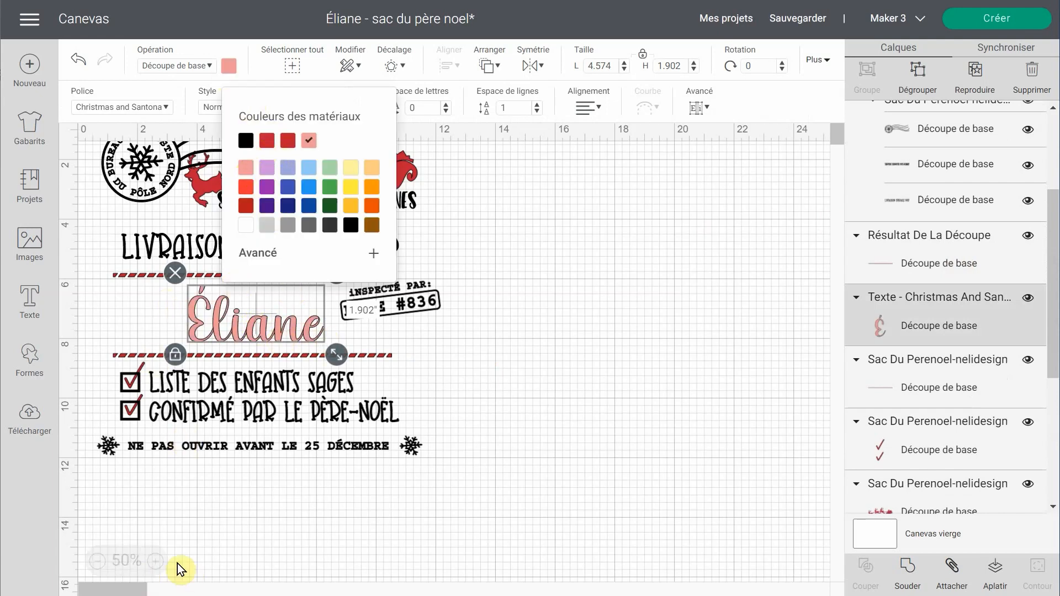
Weld the overlapping letters of the child's first name into a single shape
{"action": "left_click", "coordinate": [156, 562]}
{"action": "left_click", "coordinate": [157, 561]}
{"action": "left_click", "coordinate": [158, 561]}
{"action": "left_click", "coordinate": [159, 561]}
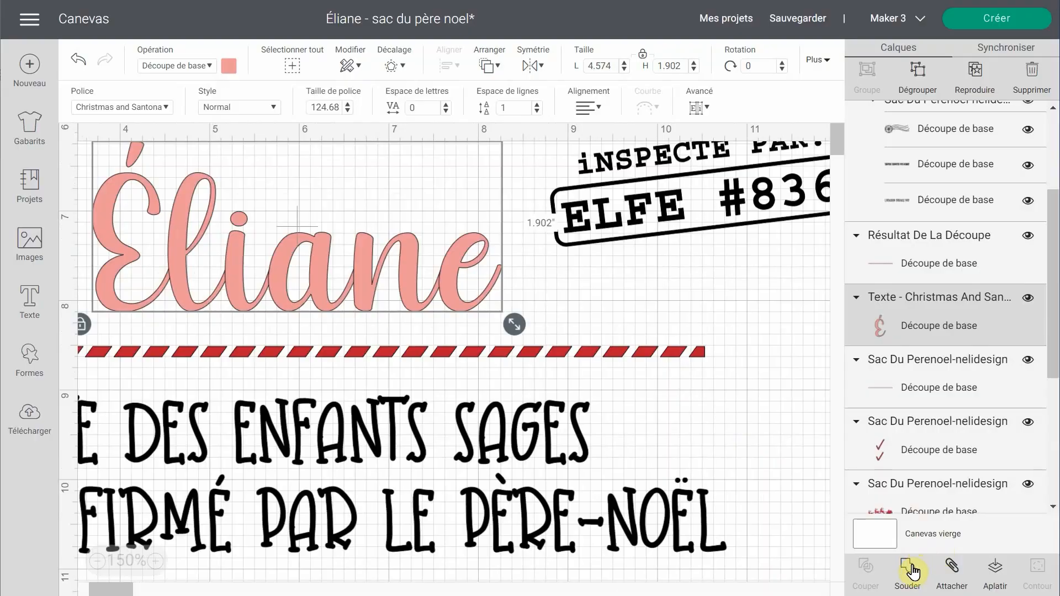
{"action": "left_click", "coordinate": [910, 572]}
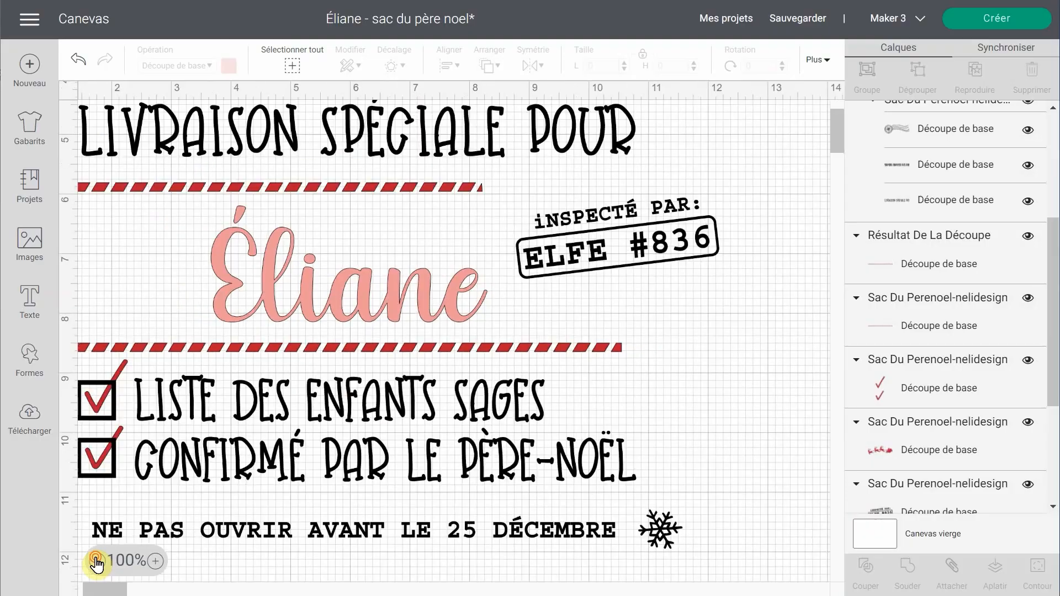
Move the "ELFE #836" stamp back against the end of the upper dashed line, at about x 8.14, y 5.33 inches
{"action": "left_click", "coordinate": [97, 561]}
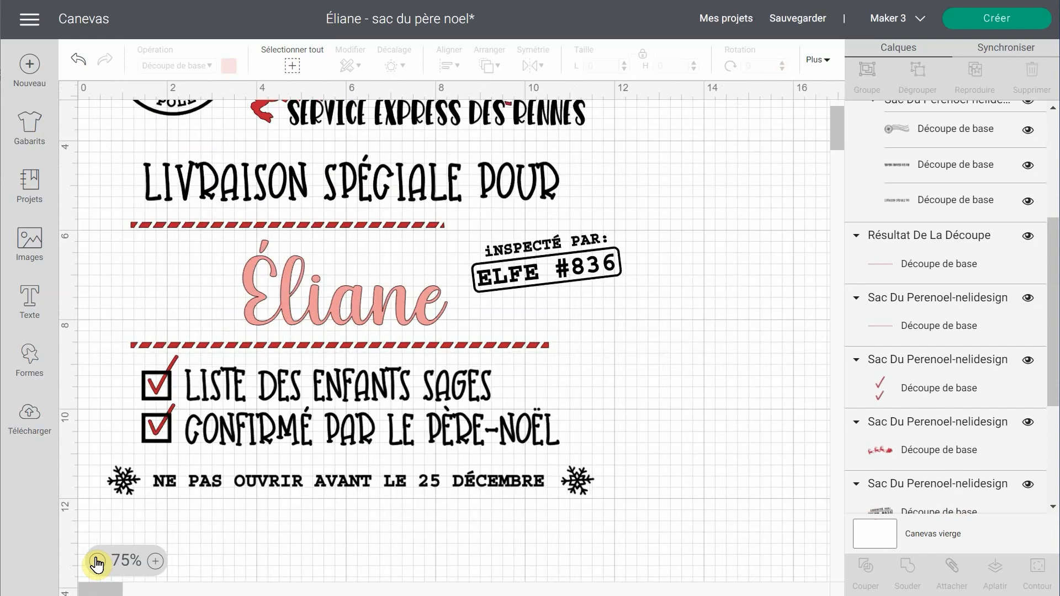
{"action": "left_click_drag", "start_coordinate": [570, 261], "coordinate": [541, 236]}
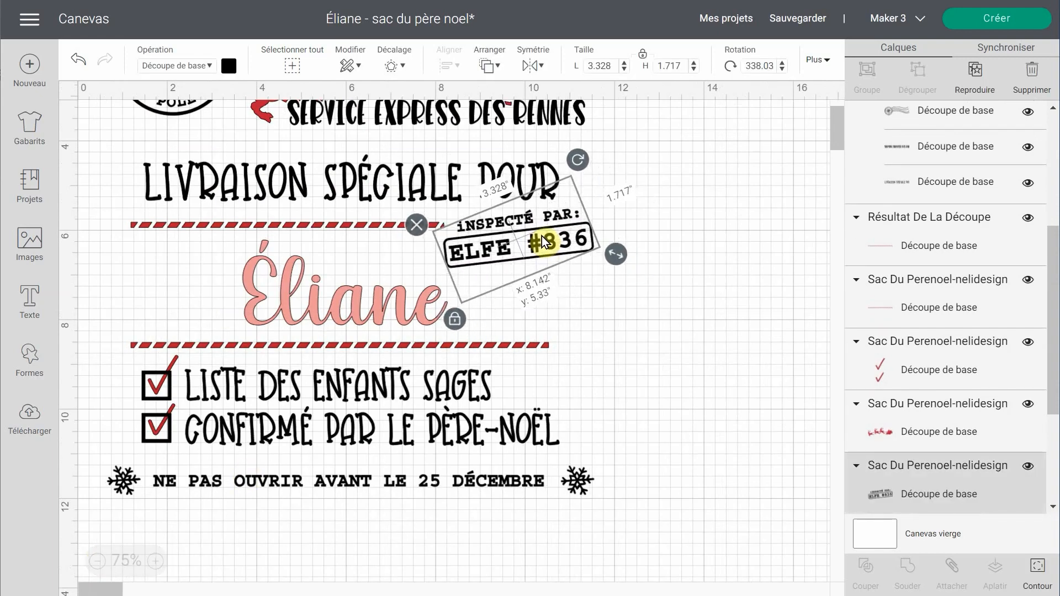
Send the project to cutting preparation with all materials loaded on the mat
{"action": "scroll", "coordinate": [755, 299], "scroll_direction": "up", "scroll_amount": 3}
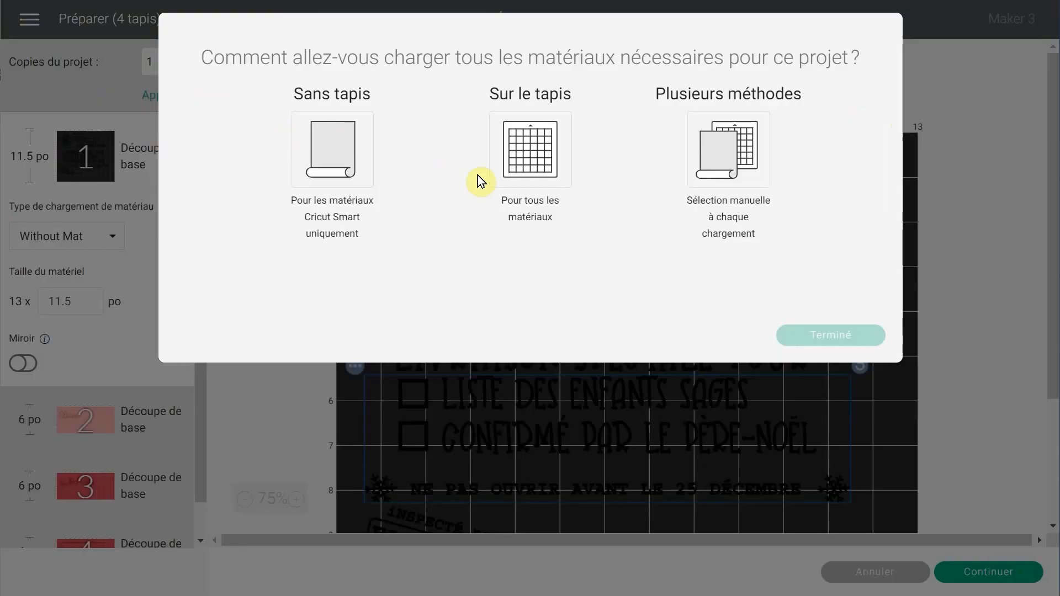
{"action": "left_click", "coordinate": [490, 177]}
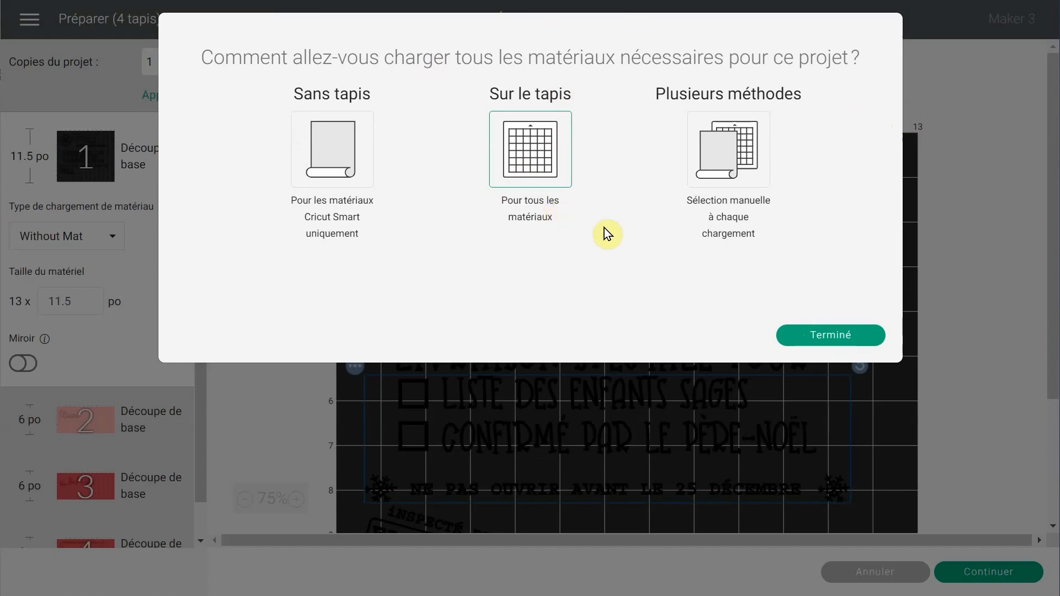
{"action": "left_click", "coordinate": [802, 336]}
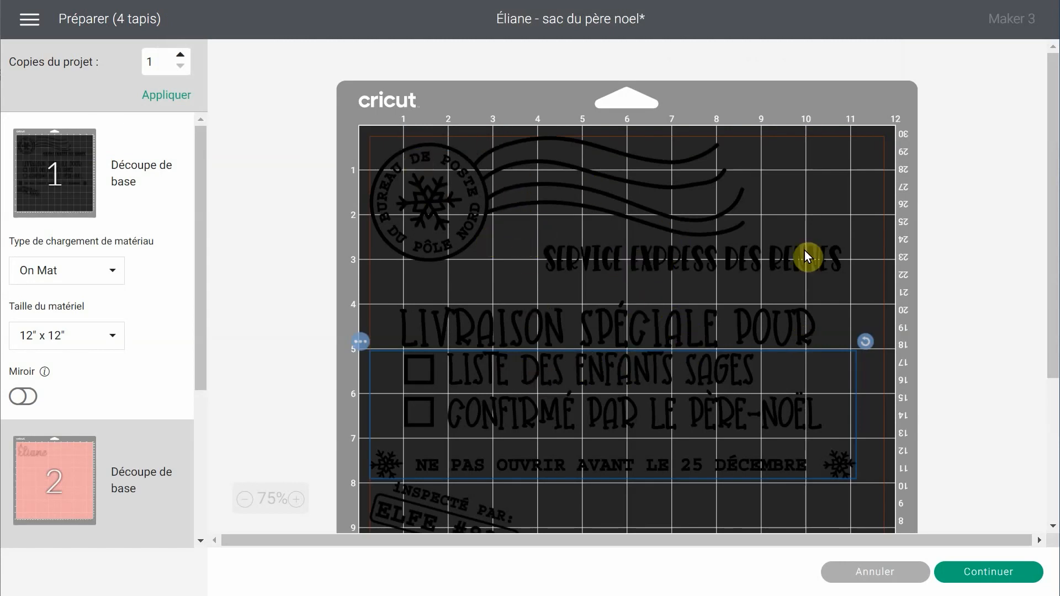
Rotate the tilted "ELFE #836" stamp on mat 1 until it is nearly horizontal and nudge it up beneath the snowflake line
{"action": "scroll", "coordinate": [660, 276], "scroll_direction": "down", "scroll_amount": 3}
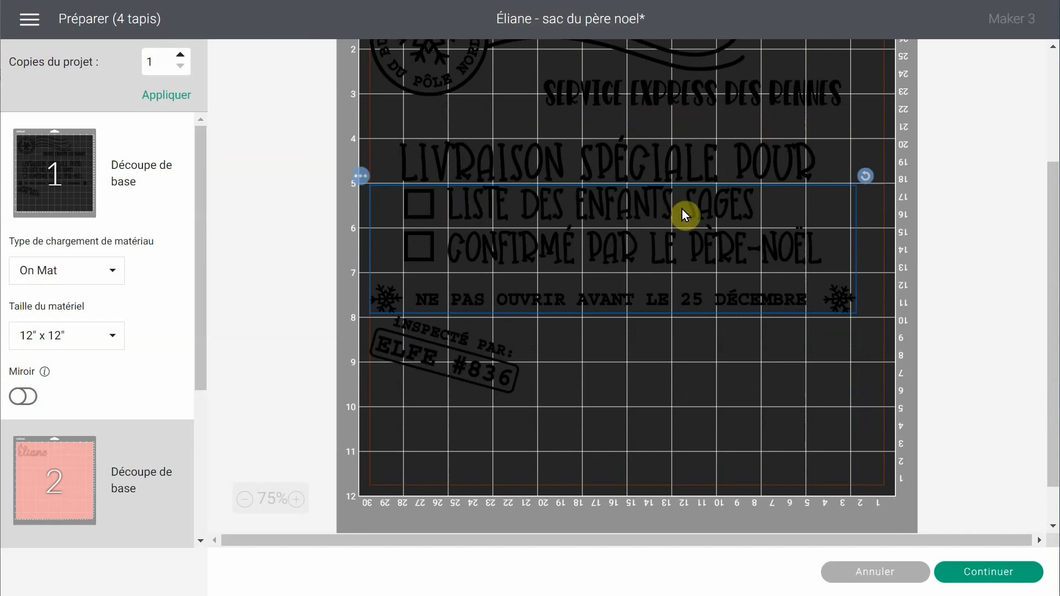
{"action": "left_click", "coordinate": [483, 370]}
{"action": "left_click_drag", "start_coordinate": [529, 304], "coordinate": [521, 289]}
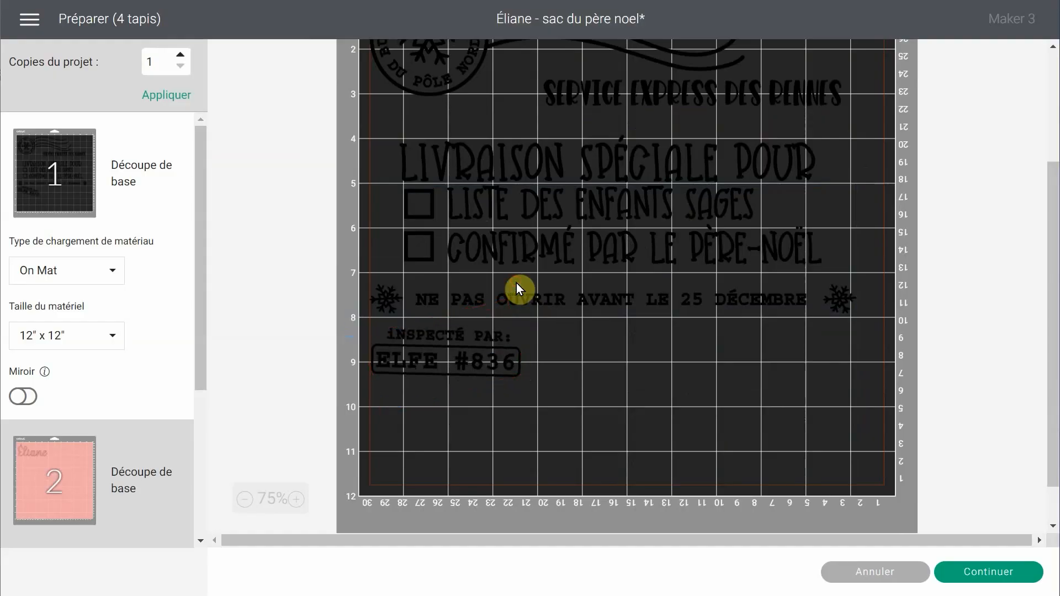
{"action": "left_click_drag", "start_coordinate": [480, 340], "coordinate": [475, 336]}
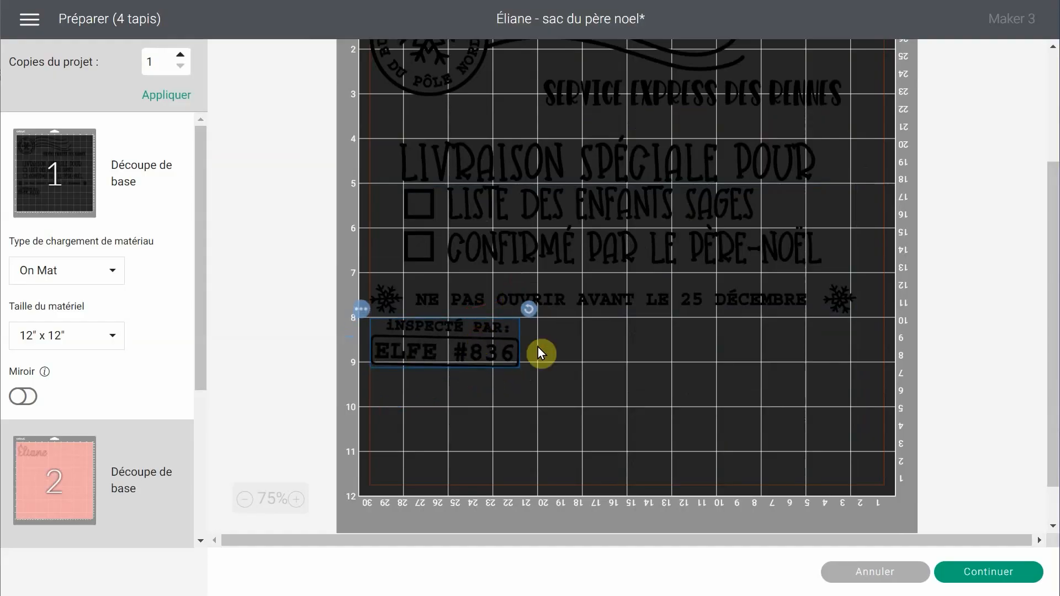
Move the "ELFE #836" stamp to the upper corner of mat 1, beside the ends of the postmark waves
{"action": "scroll", "coordinate": [594, 353], "scroll_direction": "up", "scroll_amount": 3}
{"action": "scroll", "coordinate": [497, 416], "scroll_direction": "down", "scroll_amount": 1}
{"action": "left_click_drag", "start_coordinate": [476, 423], "coordinate": [927, 64]}
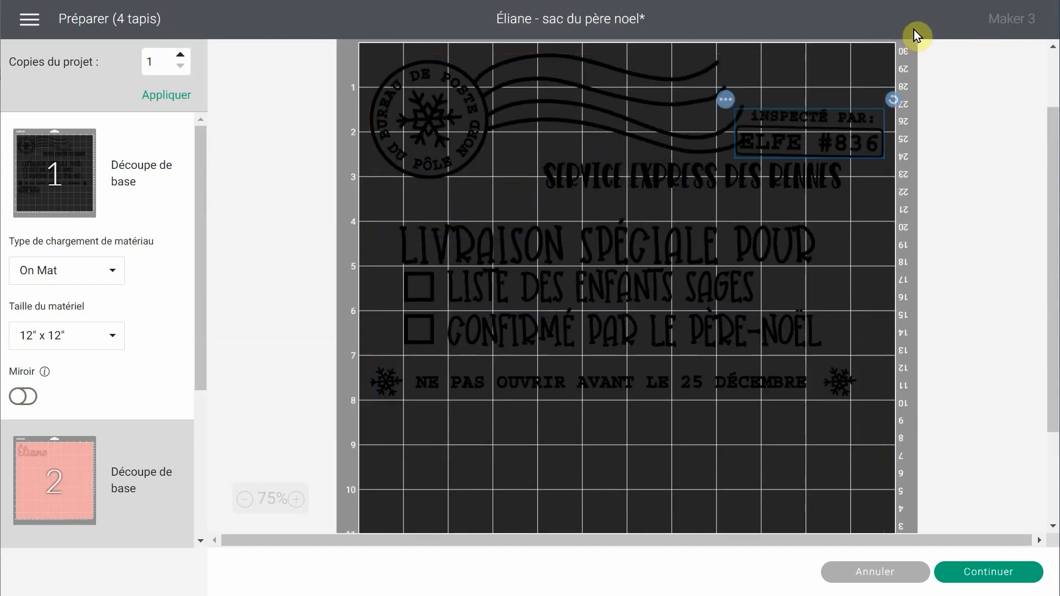
{"action": "left_click_drag", "start_coordinate": [809, 129], "coordinate": [816, 78]}
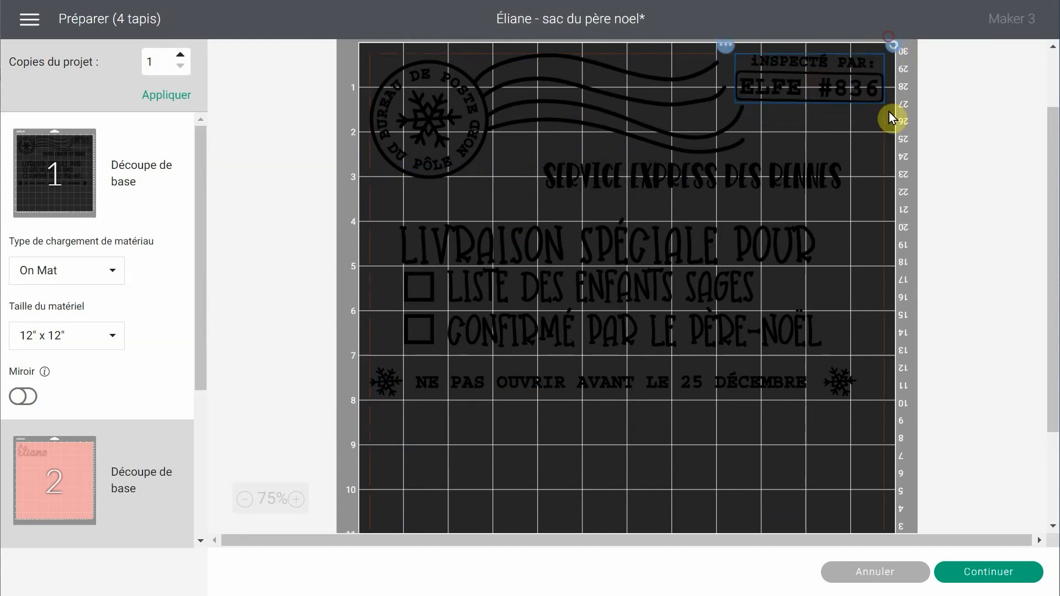
{"action": "scroll", "coordinate": [890, 115], "scroll_direction": "up", "scroll_amount": 3}
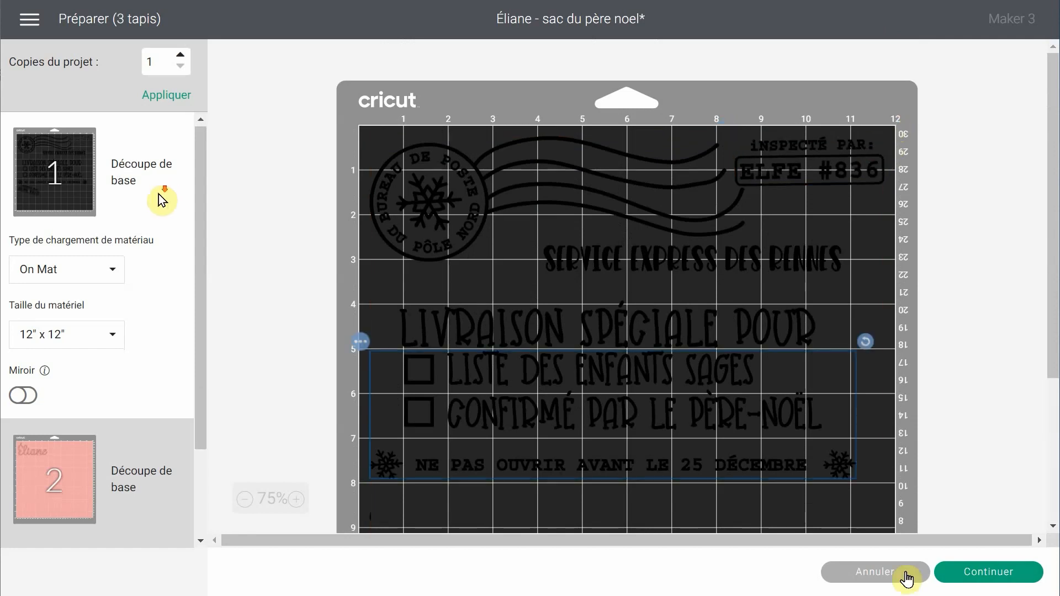
Check the layouts of mat 2 with the pink name and mat 3 with the red pieces
{"action": "scroll", "coordinate": [166, 198], "scroll_direction": "down", "scroll_amount": 2}
{"action": "left_click", "coordinate": [160, 338]}
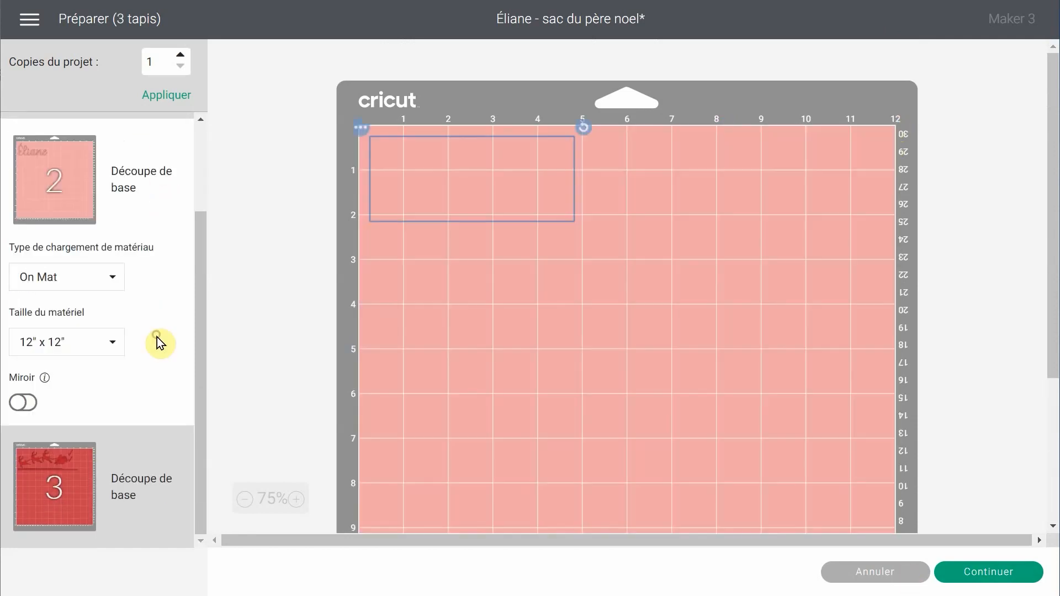
{"action": "left_click", "coordinate": [163, 429]}
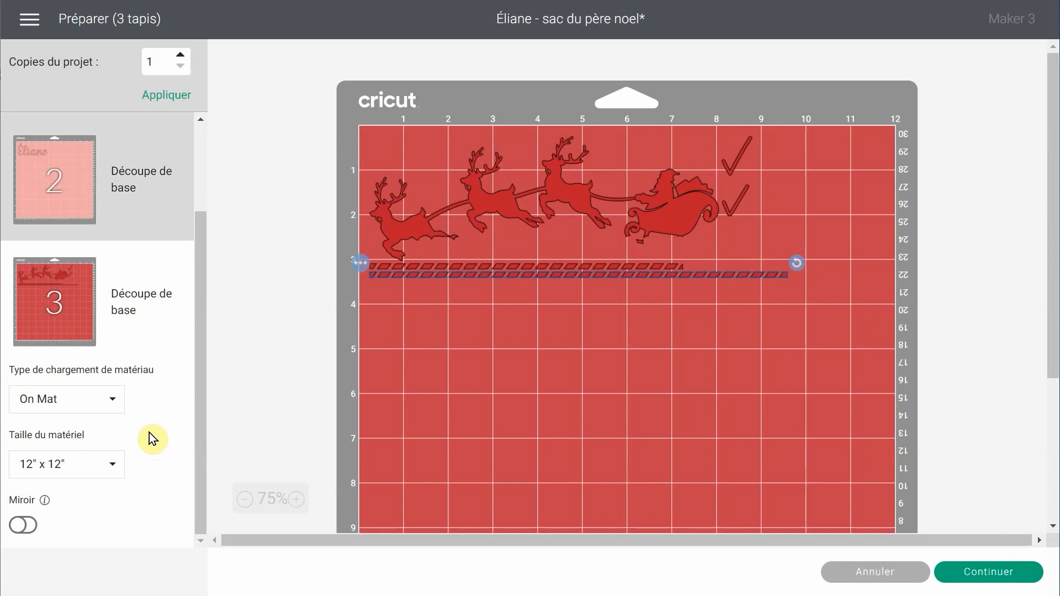
Continue from mat preparation to the fabrication stage and select mat 1
{"action": "left_click", "coordinate": [991, 572]}
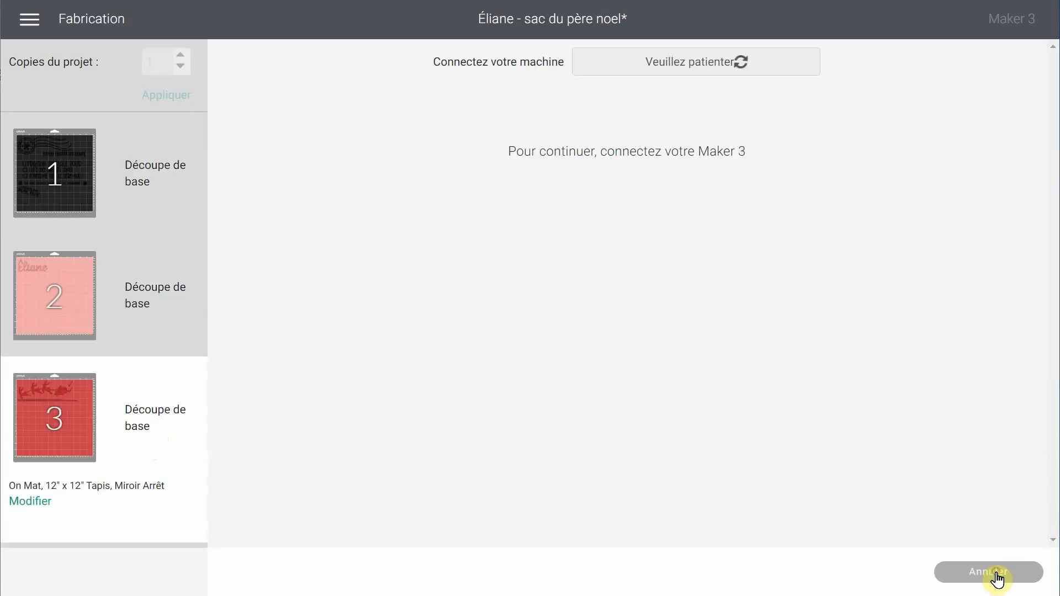
{"action": "left_click", "coordinate": [85, 168]}
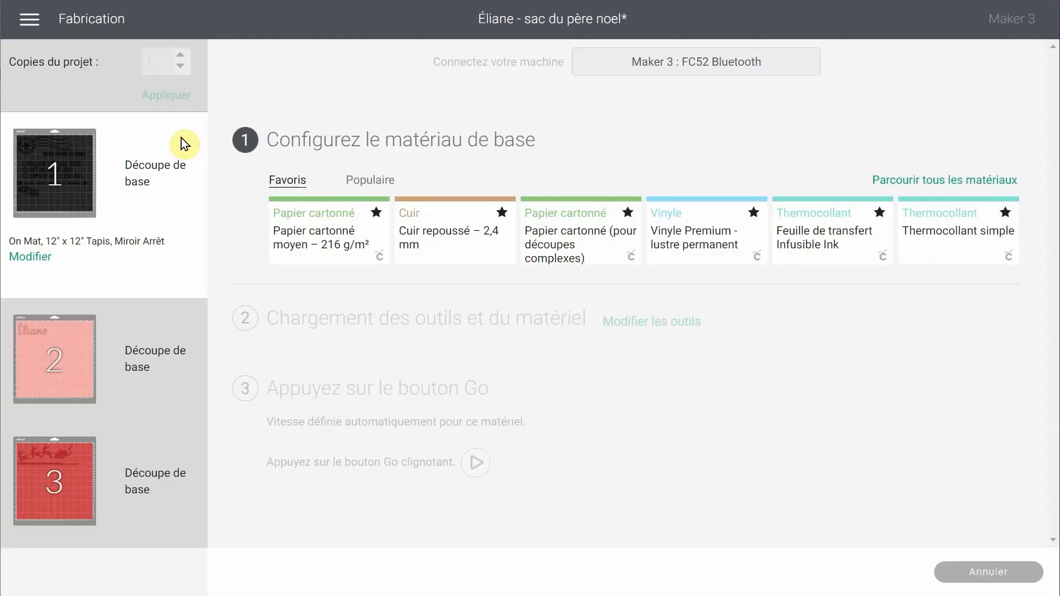
Search all materials for "iron-on" and set mat 1's base material to Thermocollant simple (Everyday Iron-On)
{"action": "left_click", "coordinate": [938, 185]}
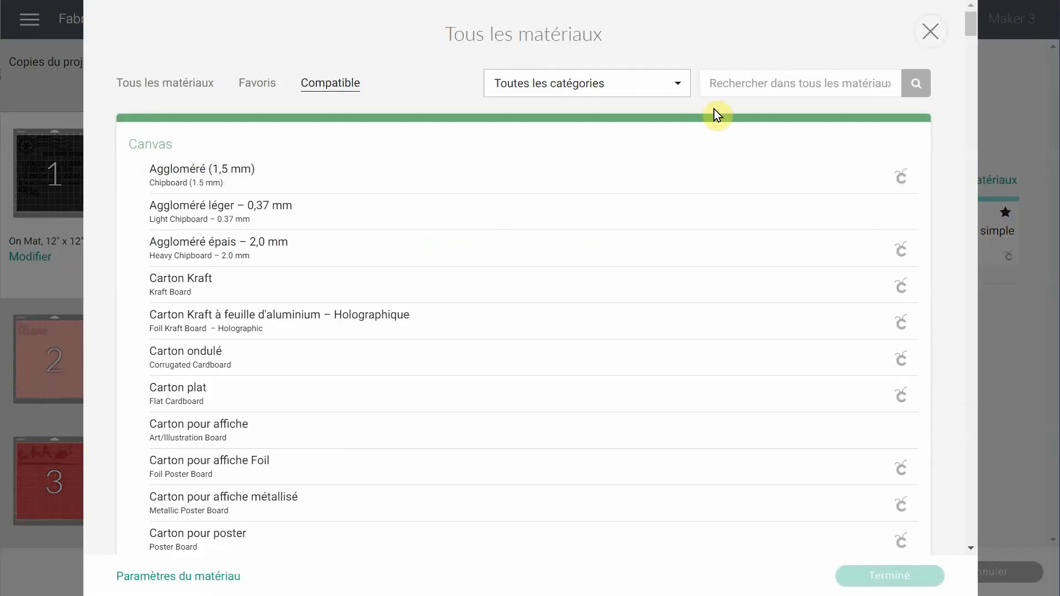
{"action": "left_click", "coordinate": [744, 76]}
{"action": "type", "text": "iron-on"}
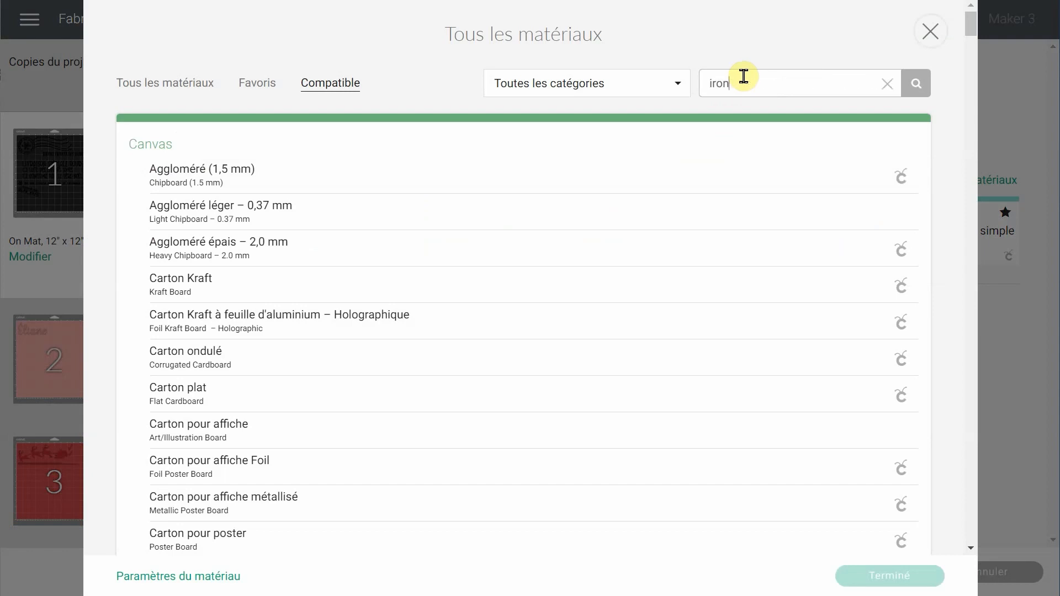
{"action": "key", "text": "Return"}
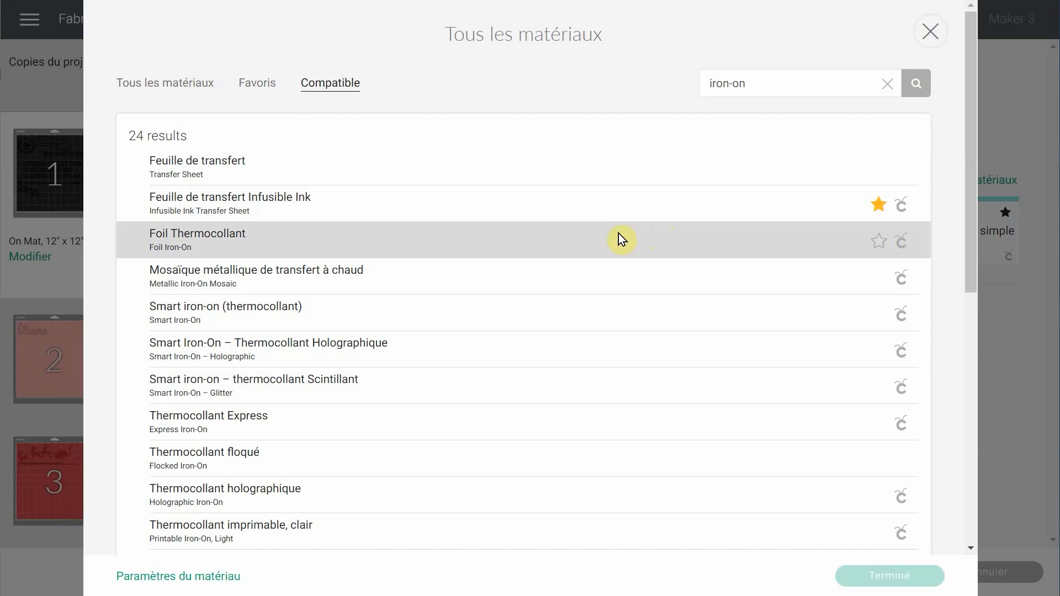
{"action": "scroll", "coordinate": [619, 233], "scroll_direction": "down", "scroll_amount": 5}
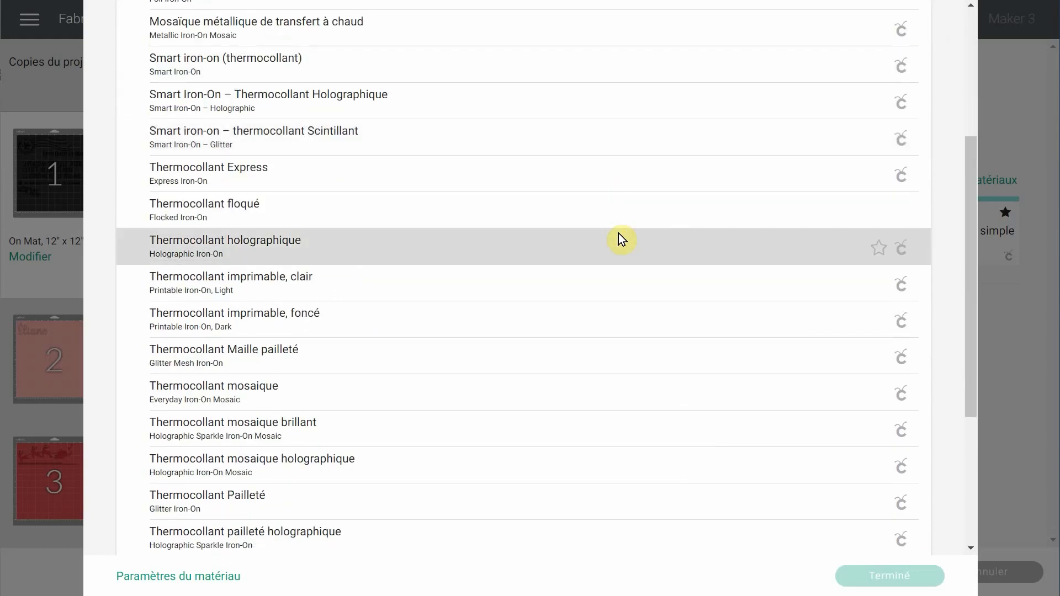
{"action": "scroll", "coordinate": [618, 232], "scroll_direction": "down", "scroll_amount": 2}
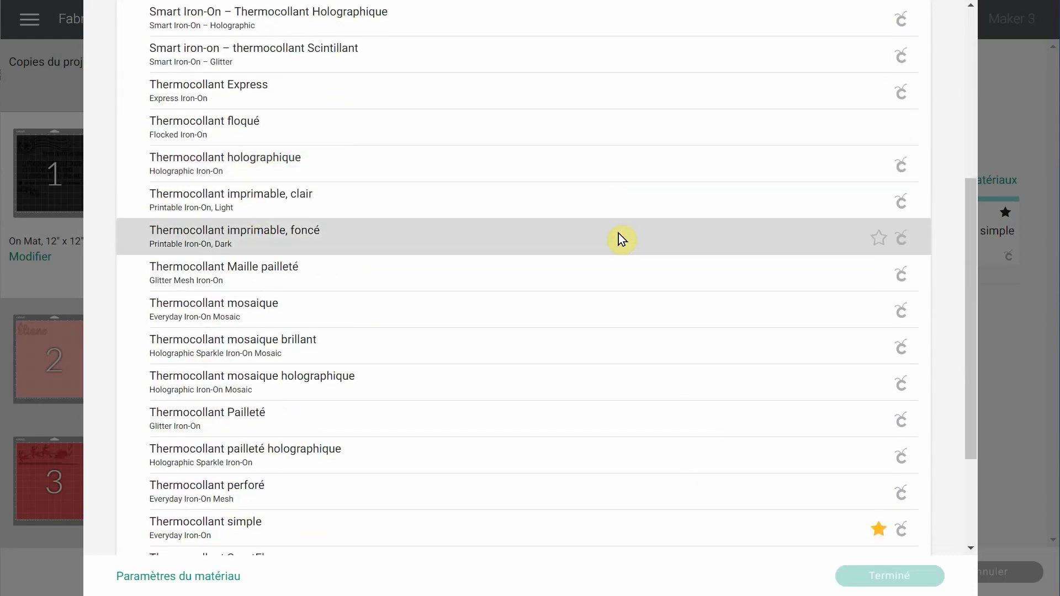
{"action": "scroll", "coordinate": [300, 398], "scroll_direction": "down", "scroll_amount": 2}
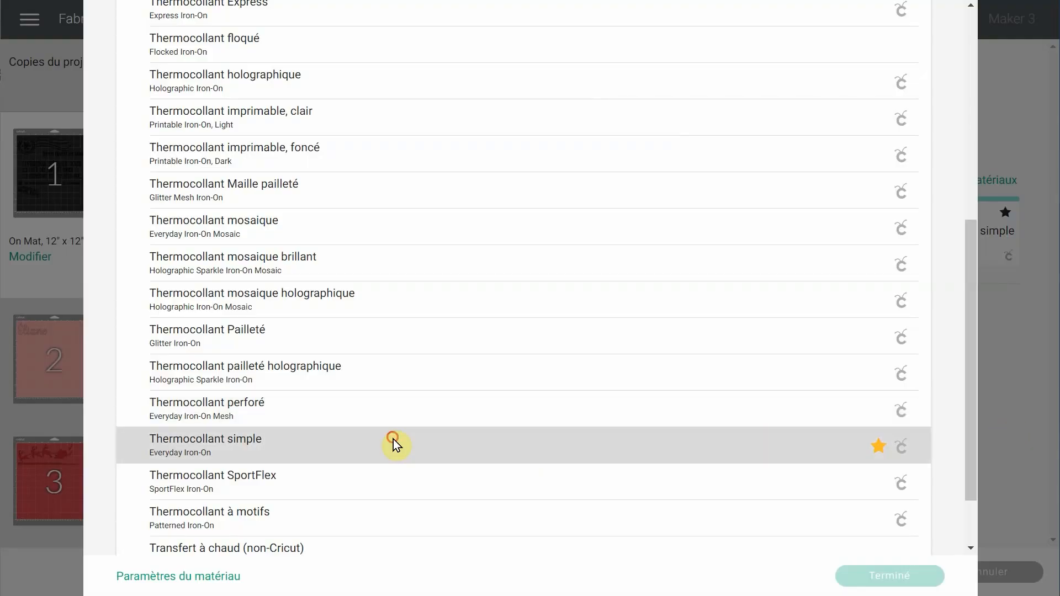
{"action": "left_click", "coordinate": [392, 440]}
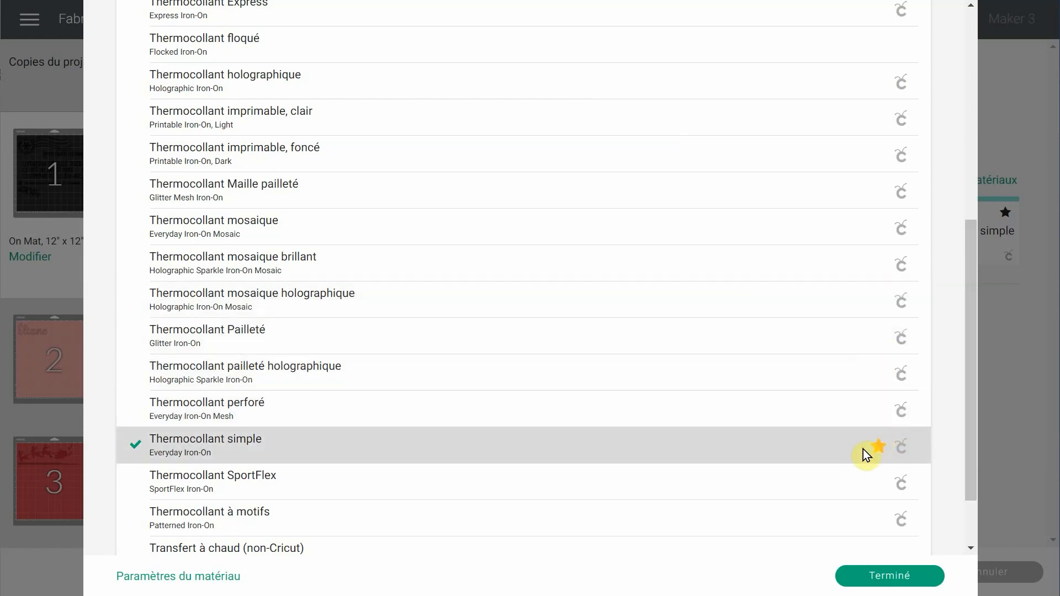
{"action": "left_click", "coordinate": [872, 577]}
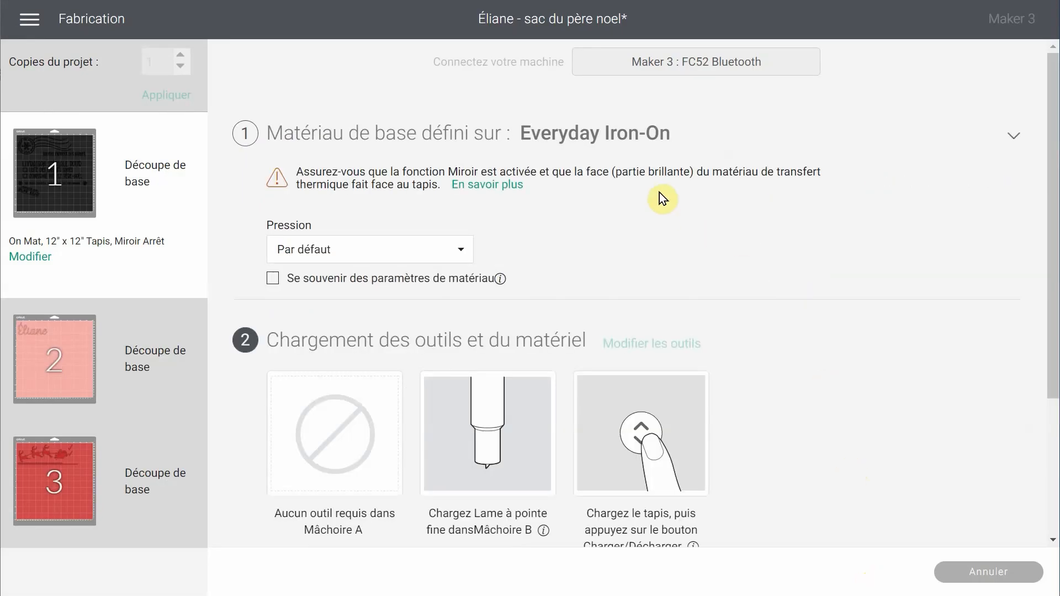
{"action": "left_click", "coordinate": [607, 135]}
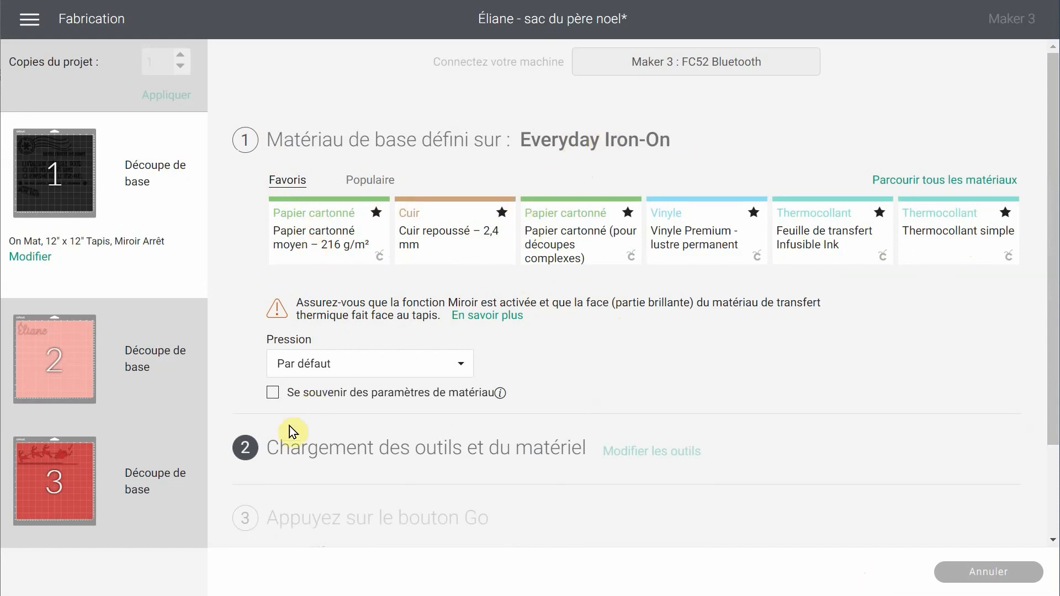
{"action": "left_click", "coordinate": [299, 440]}
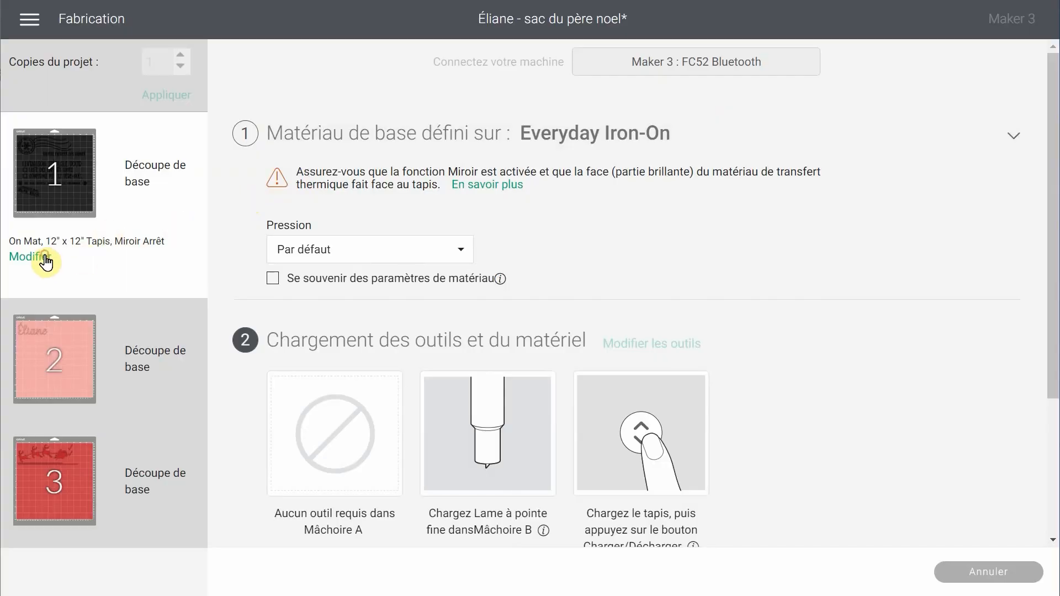
Turn on the mirror setting for mat 1
{"action": "left_click", "coordinate": [45, 258]}
{"action": "left_click", "coordinate": [393, 549]}
{"action": "left_click", "coordinate": [796, 588]}
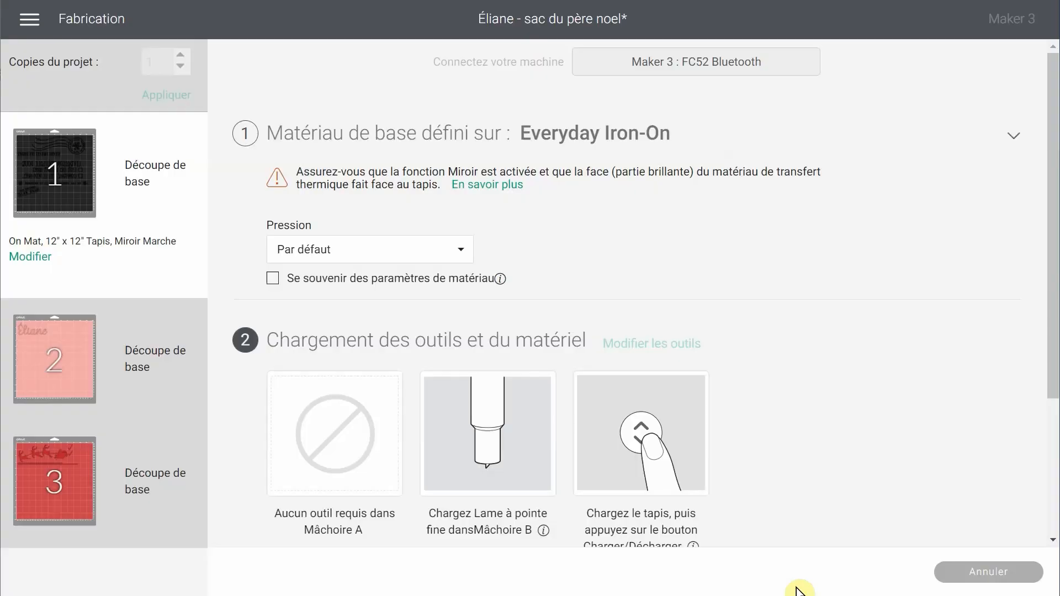
Turn on the mirror setting for mat 2 with the pink name
{"action": "left_click", "coordinate": [106, 355]}
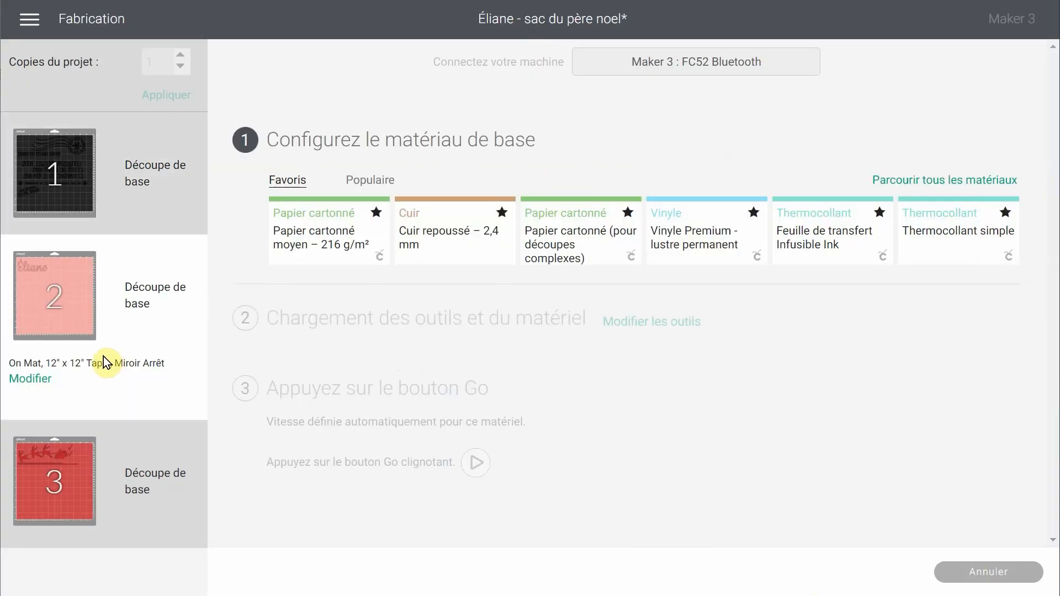
{"action": "left_click", "coordinate": [40, 379]}
{"action": "left_click", "coordinate": [392, 546]}
{"action": "left_click", "coordinate": [826, 589]}
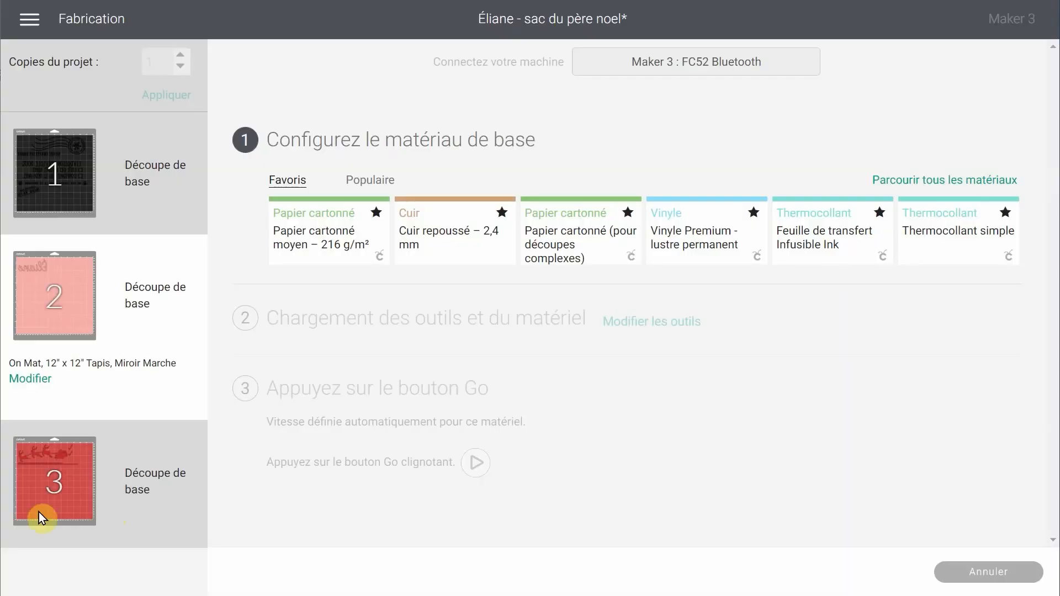
Turn on the mirror setting for mat 3 with the red sleigh pieces
{"action": "left_click", "coordinate": [152, 513]}
{"action": "left_click", "coordinate": [38, 501]}
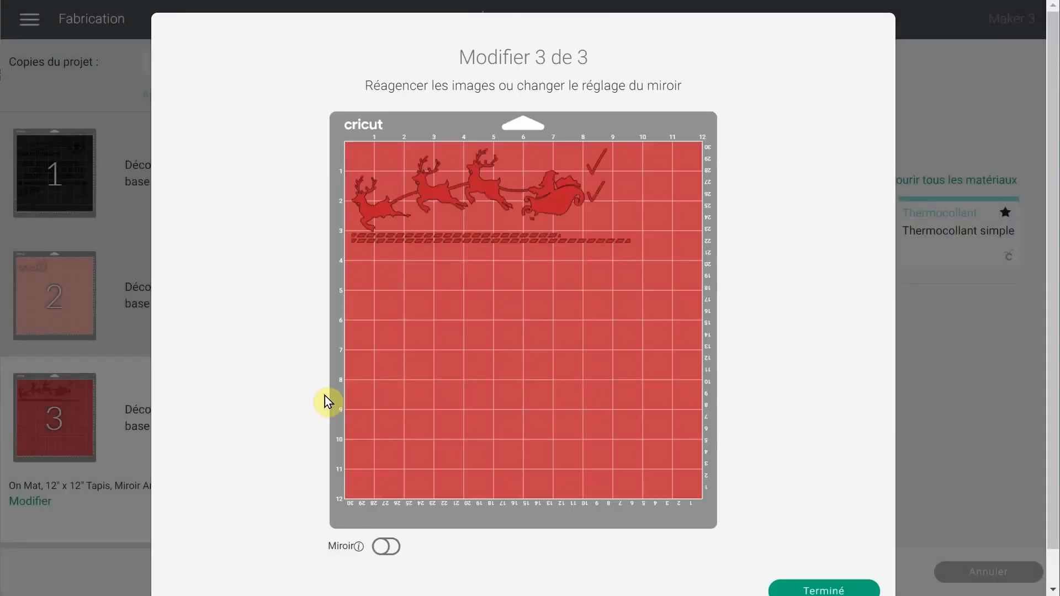
{"action": "left_click", "coordinate": [389, 546]}
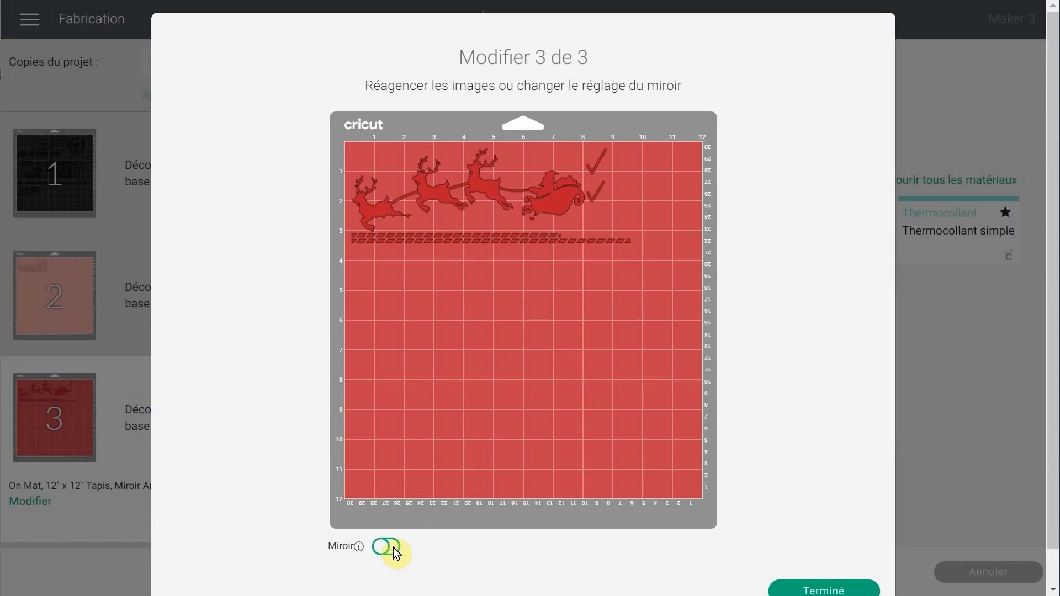
{"action": "left_click", "coordinate": [841, 588]}
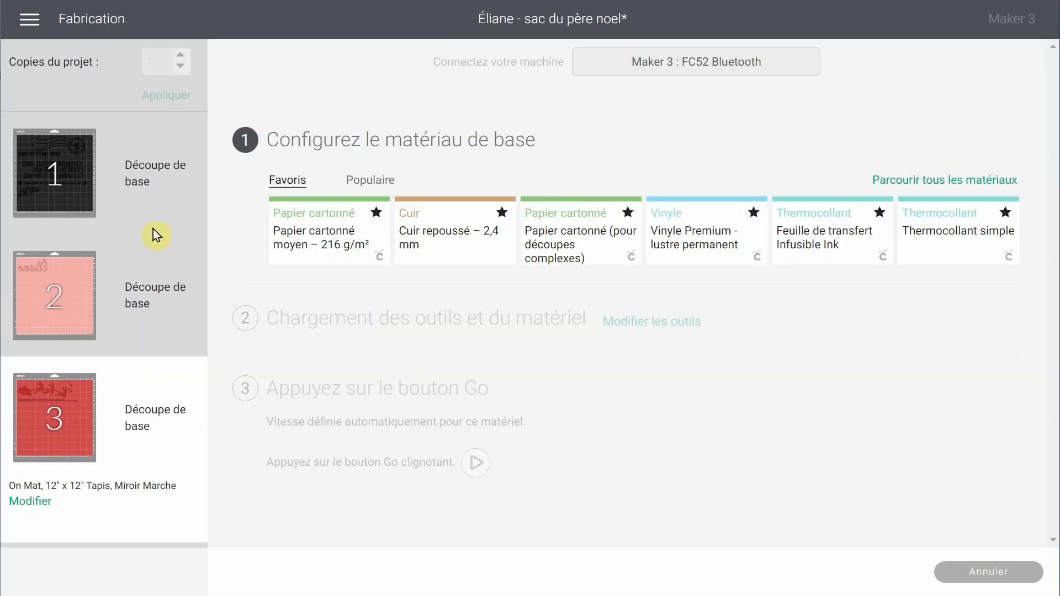
Return to mat 1, set its base material to the favourite Thermocollant simple, and view the tool and mat loading instructions
{"action": "left_click", "coordinate": [87, 188]}
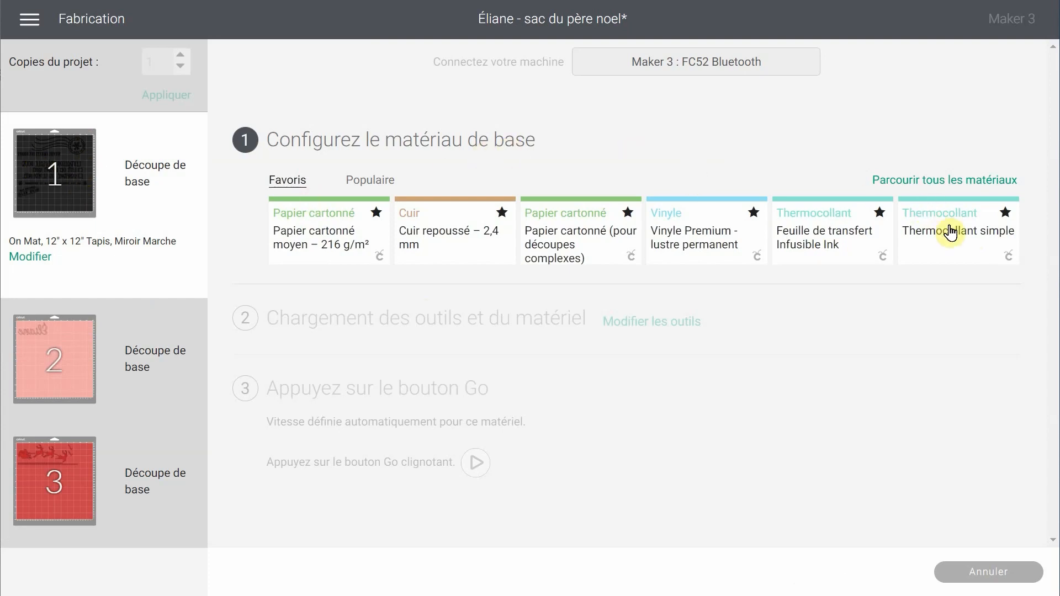
{"action": "left_click", "coordinate": [948, 241]}
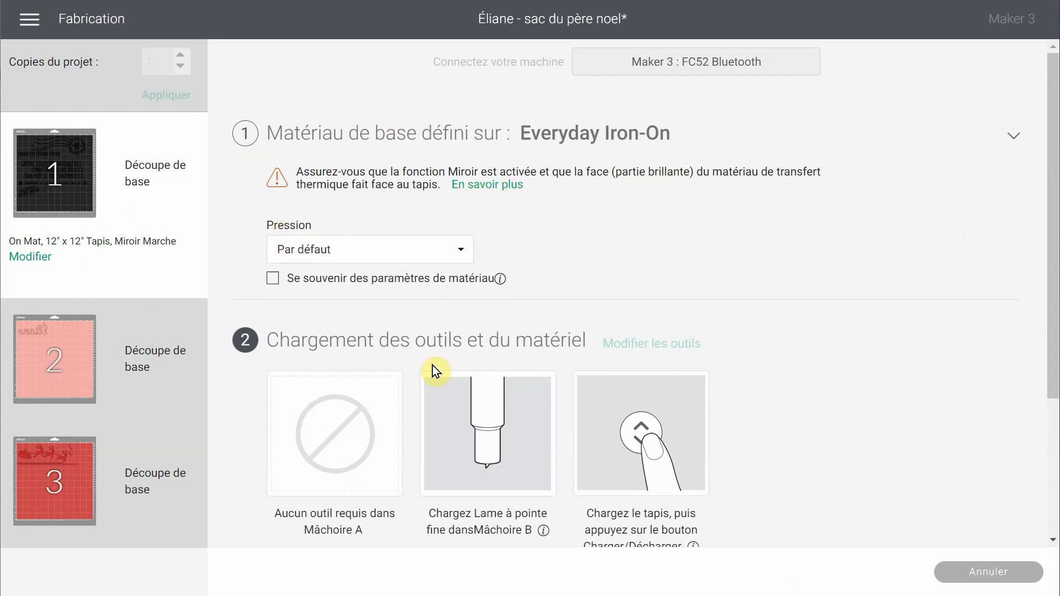
{"action": "scroll", "coordinate": [640, 363], "scroll_direction": "down", "scroll_amount": 2}
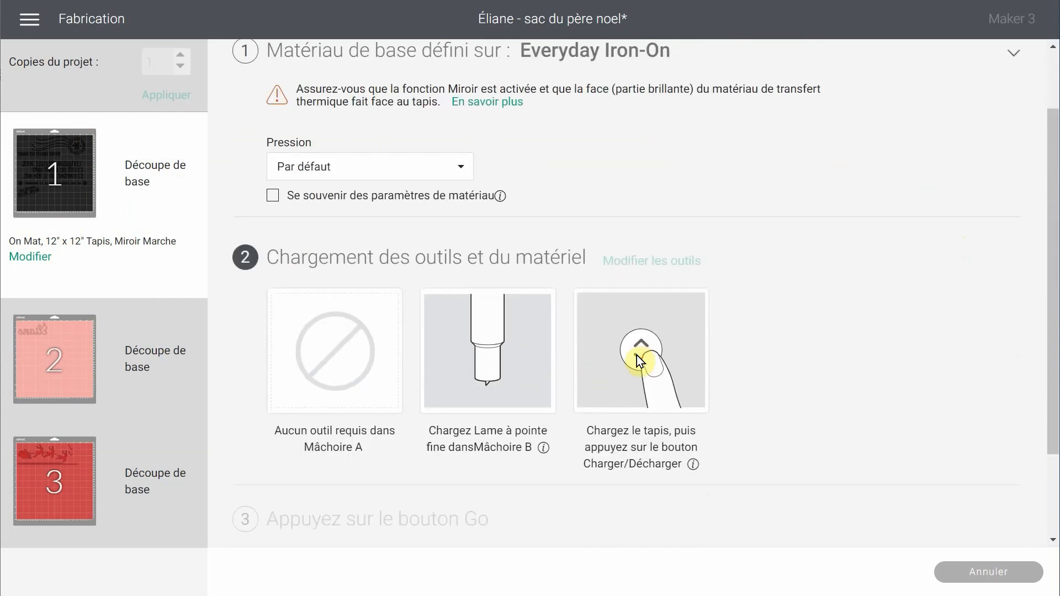